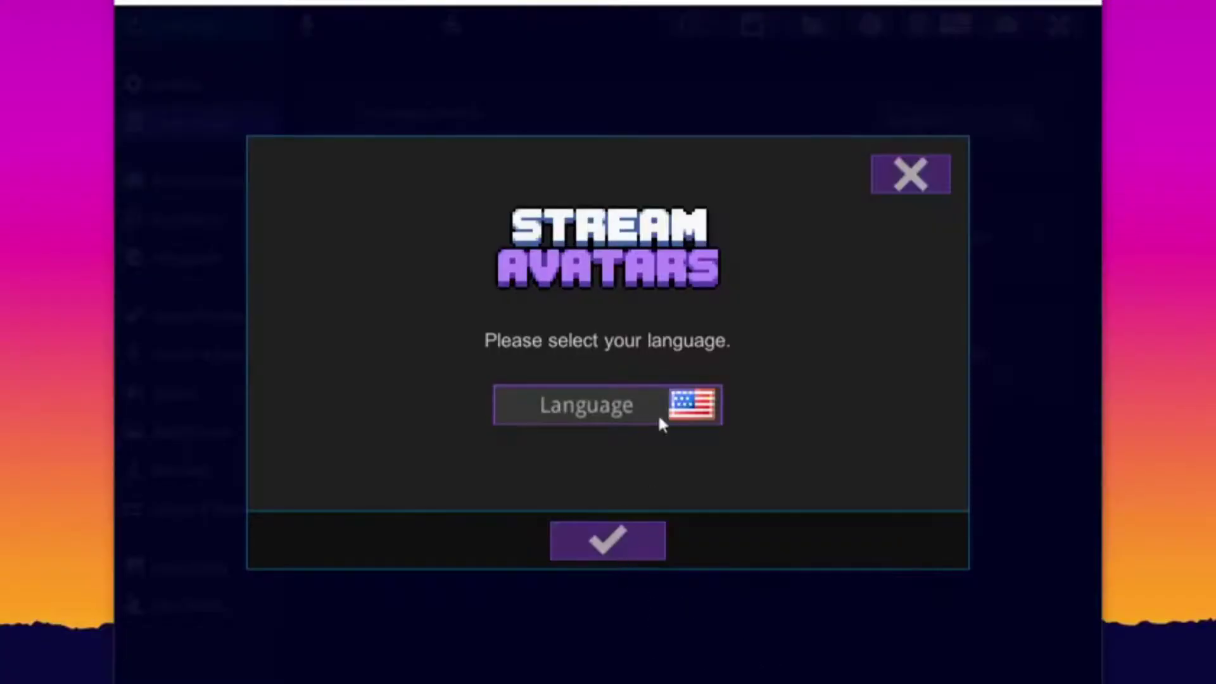
Step: Choose English (US flag) as the application language and confirm the language selection
click(690, 411)
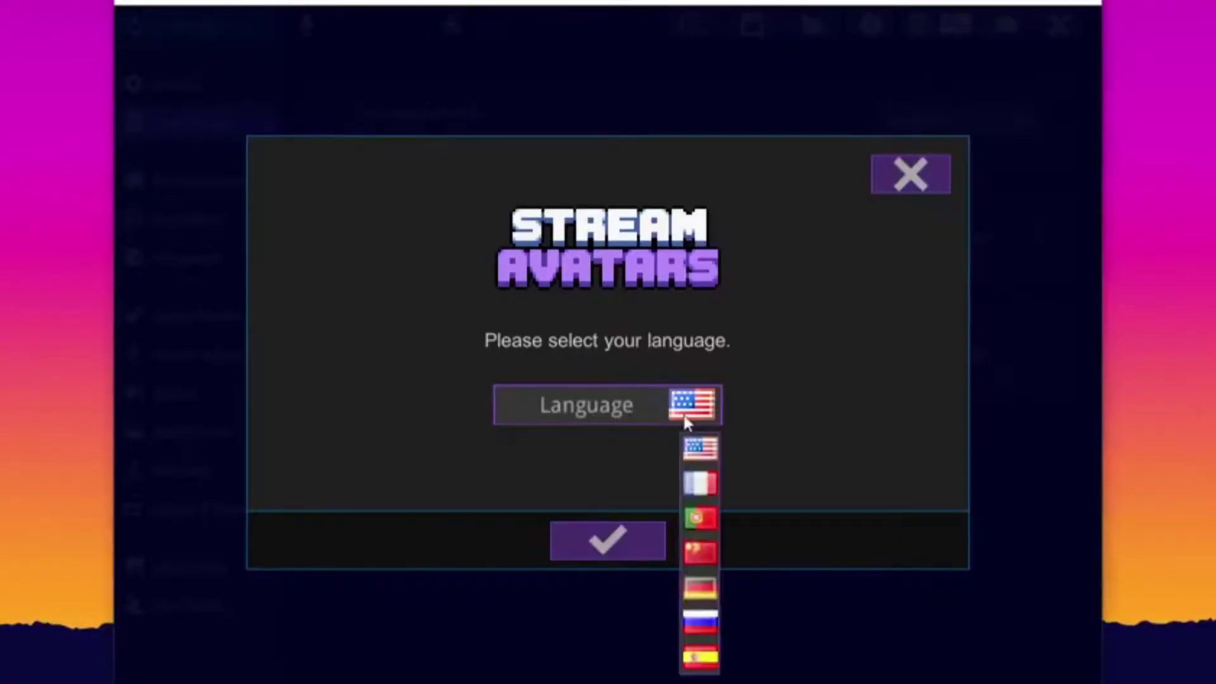
click(704, 452)
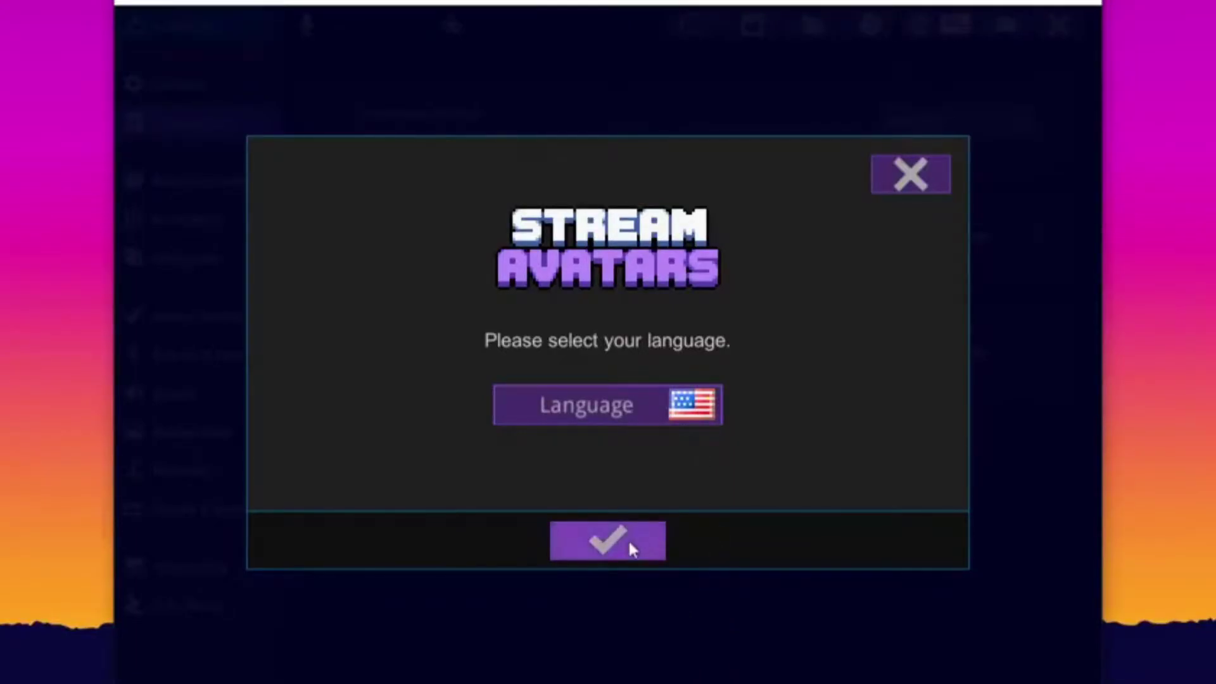
click(694, 406)
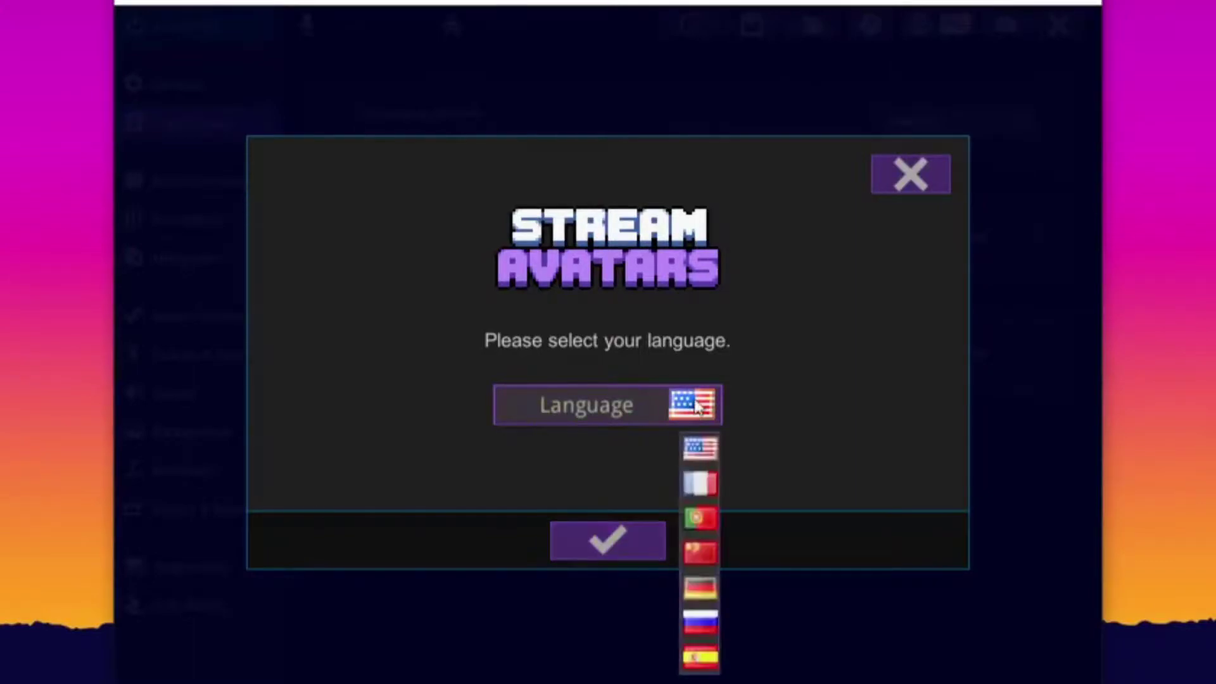
click(705, 451)
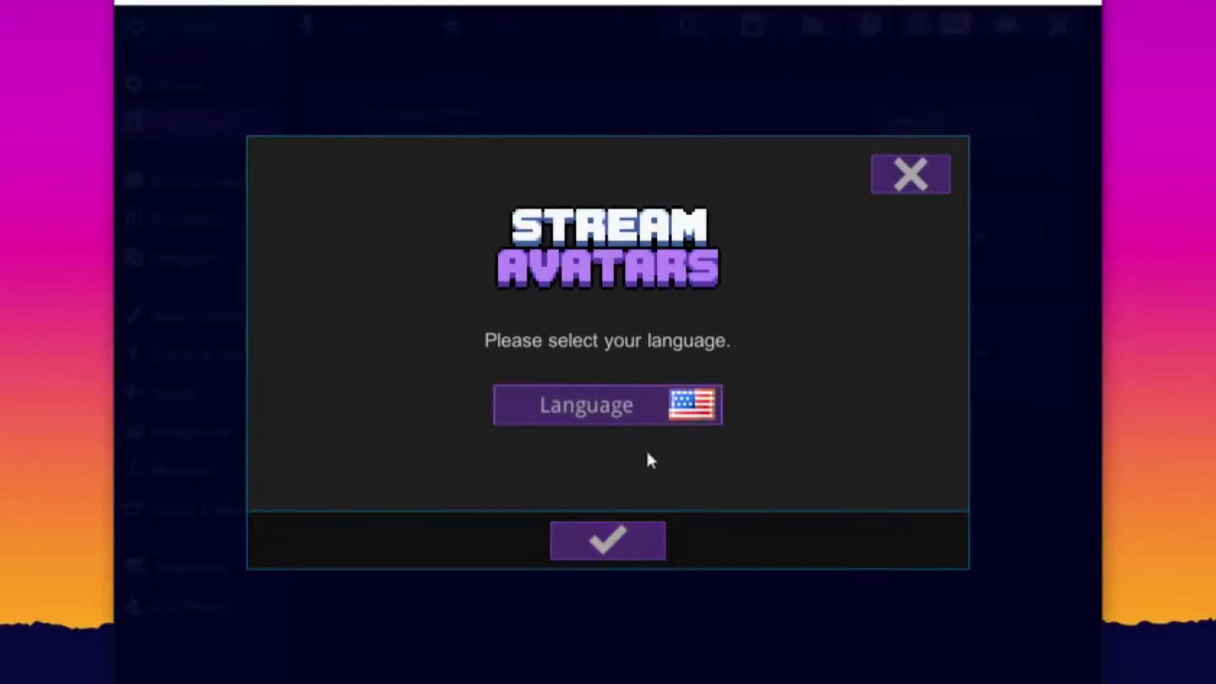
click(606, 541)
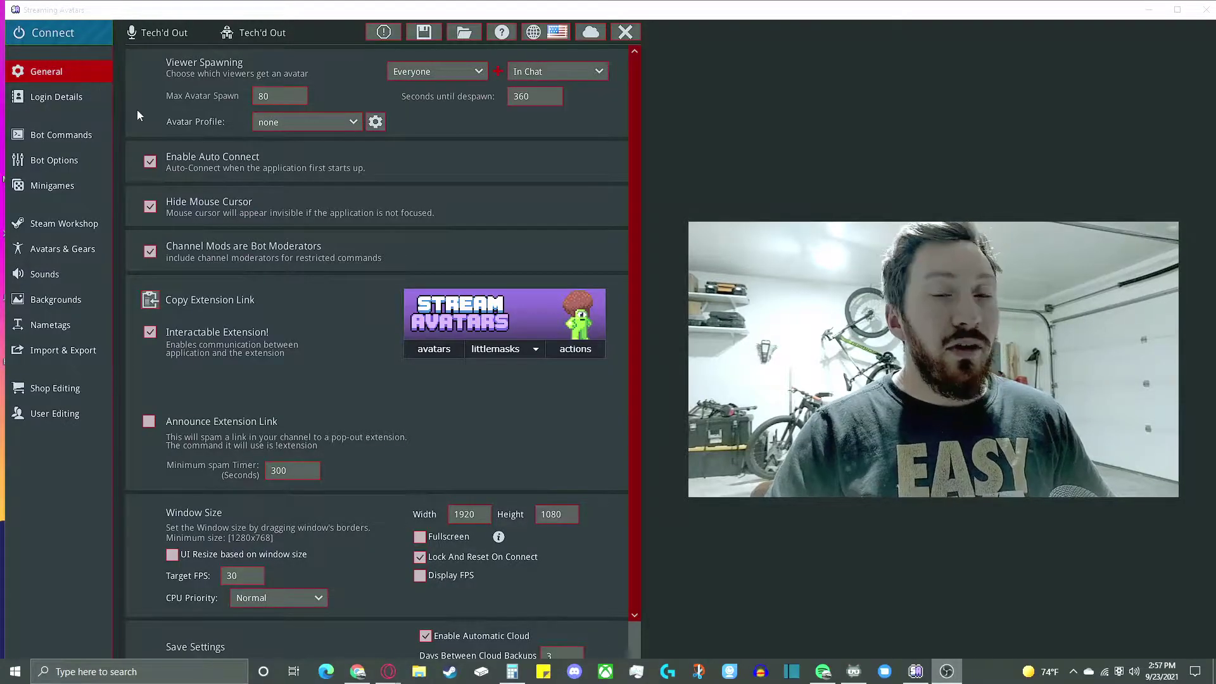
Step: Set the streaming service in the login details to youtube
click(50, 93)
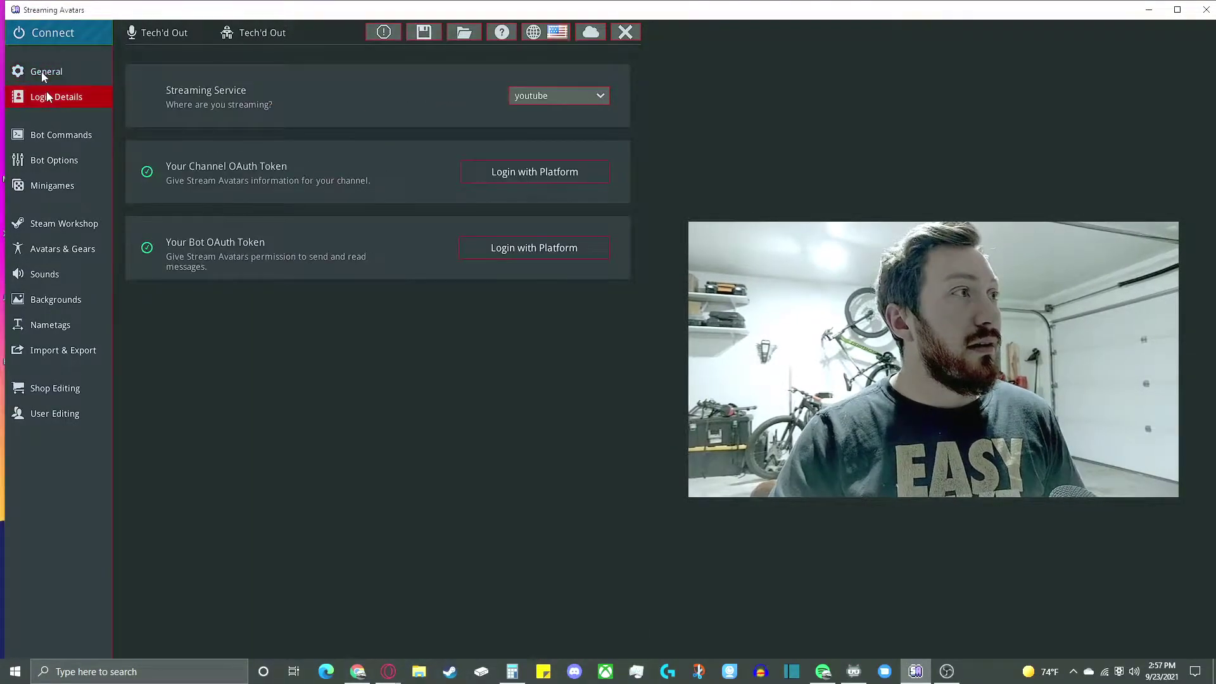
click(599, 97)
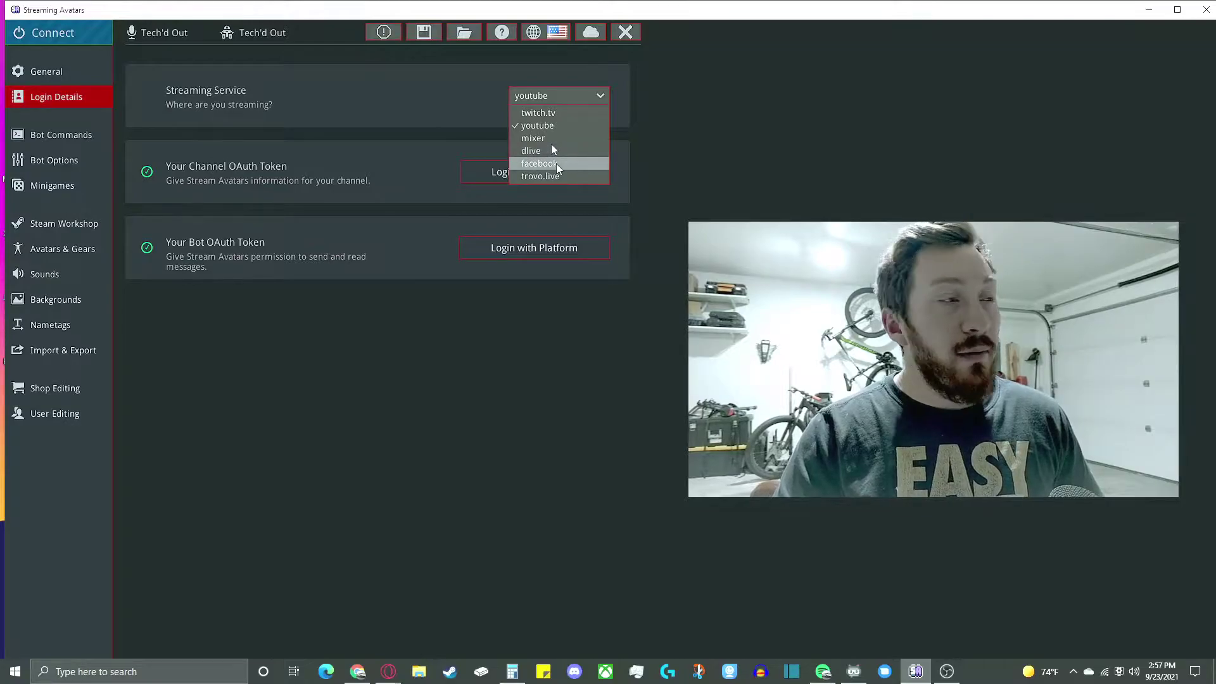
click(548, 127)
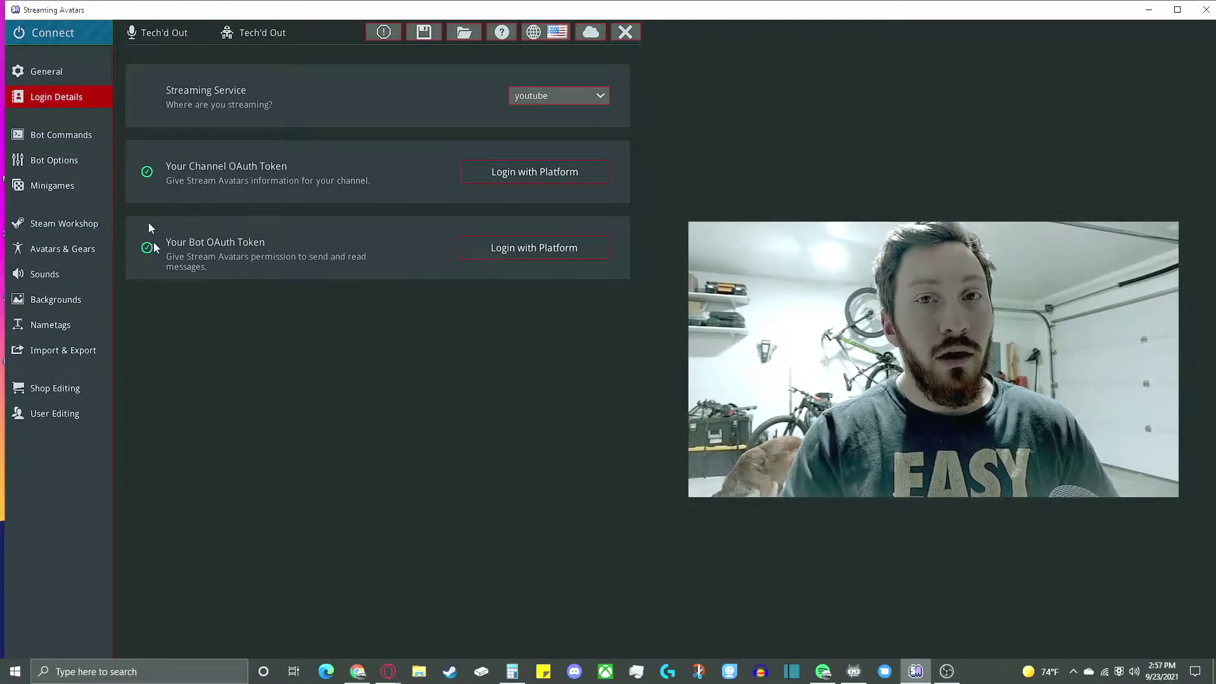
Step: Look through the bot commands and inspect the Slot Machine command's settings, collapsing them when done
click(50, 137)
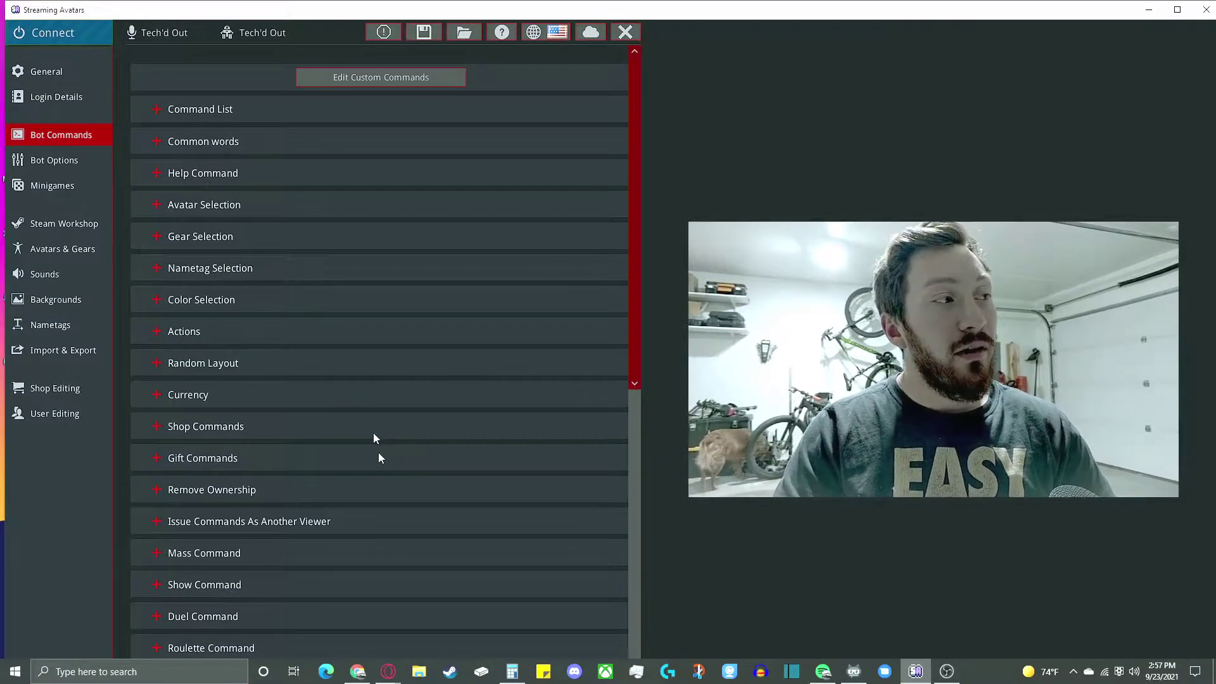
scroll(321, 446, down, 5)
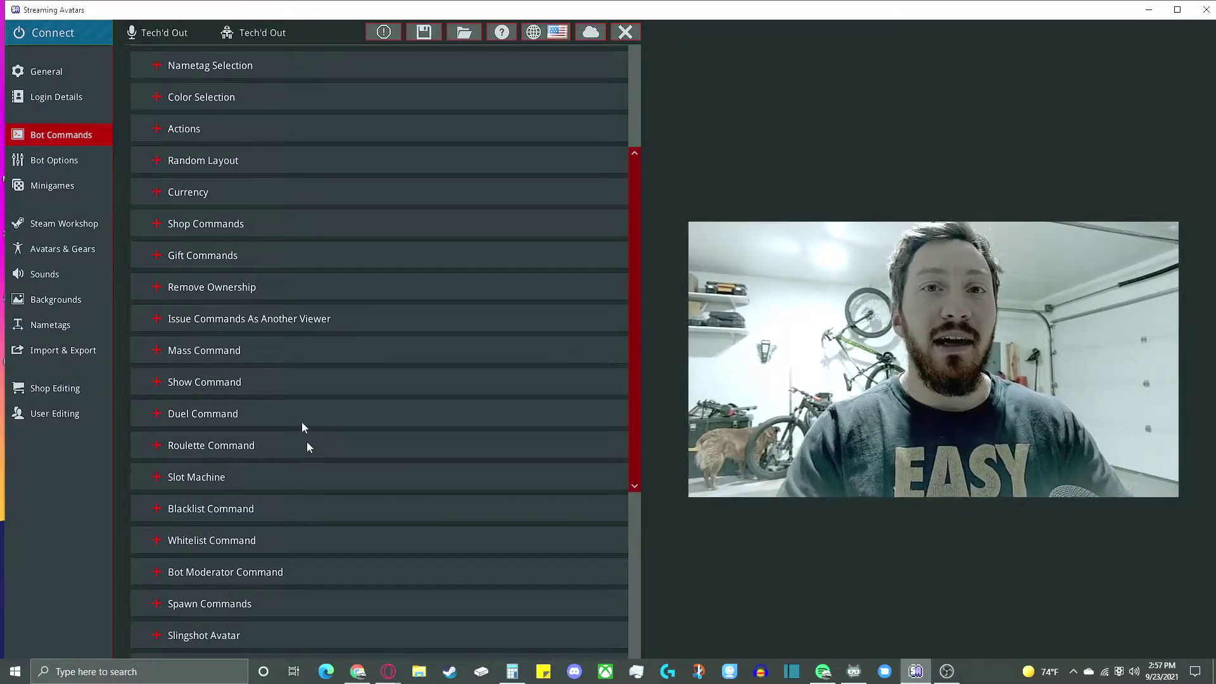
click(156, 477)
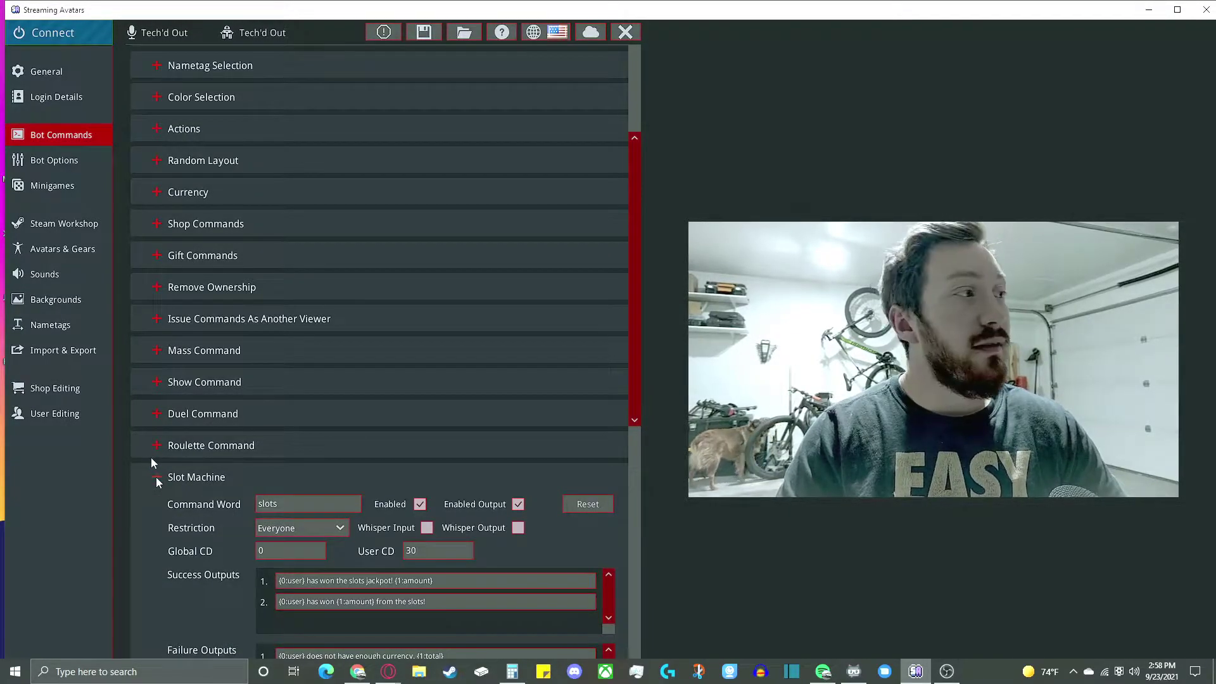
click(157, 478)
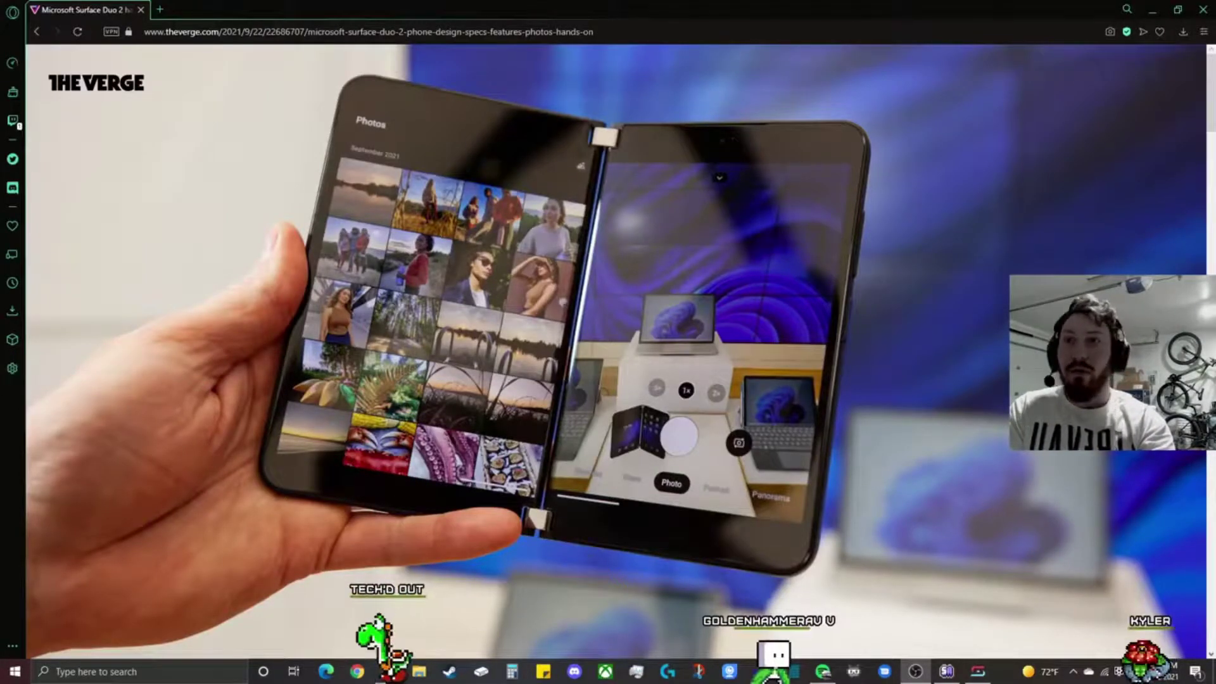
Step: Switch to the browser and read through The Verge's Microsoft Surface Duo 2 article with the stream avatars overlaid
scroll(756, 544, down, 8)
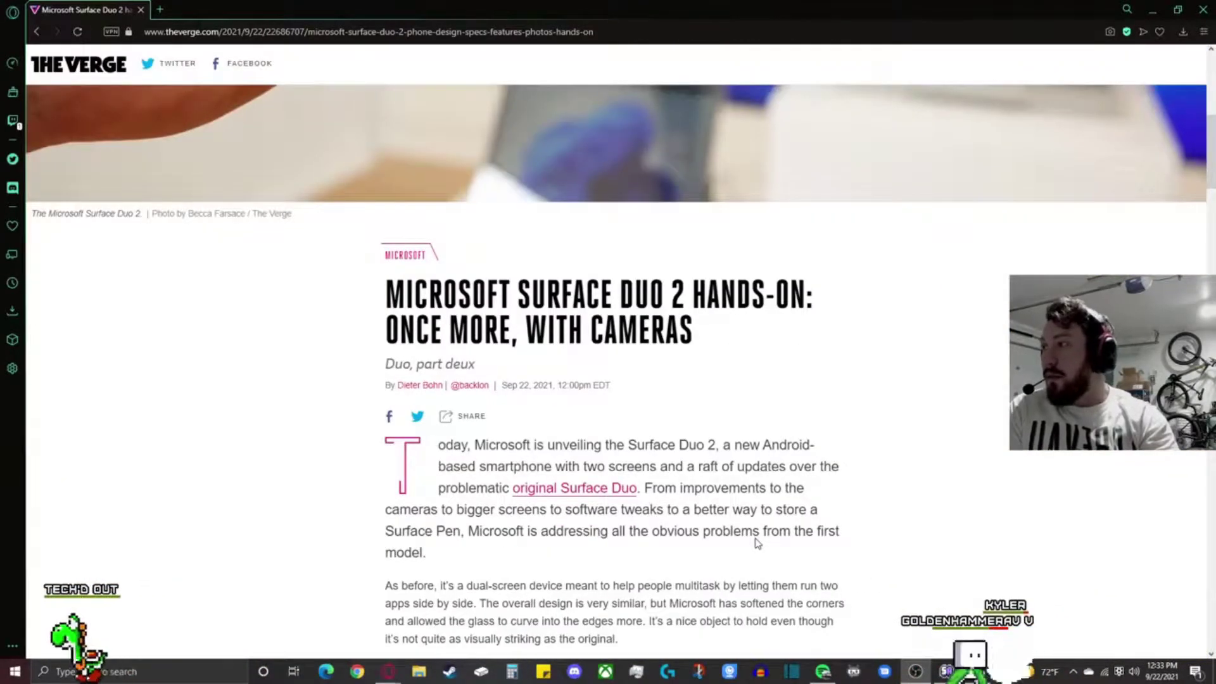
scroll(757, 544, down, 4)
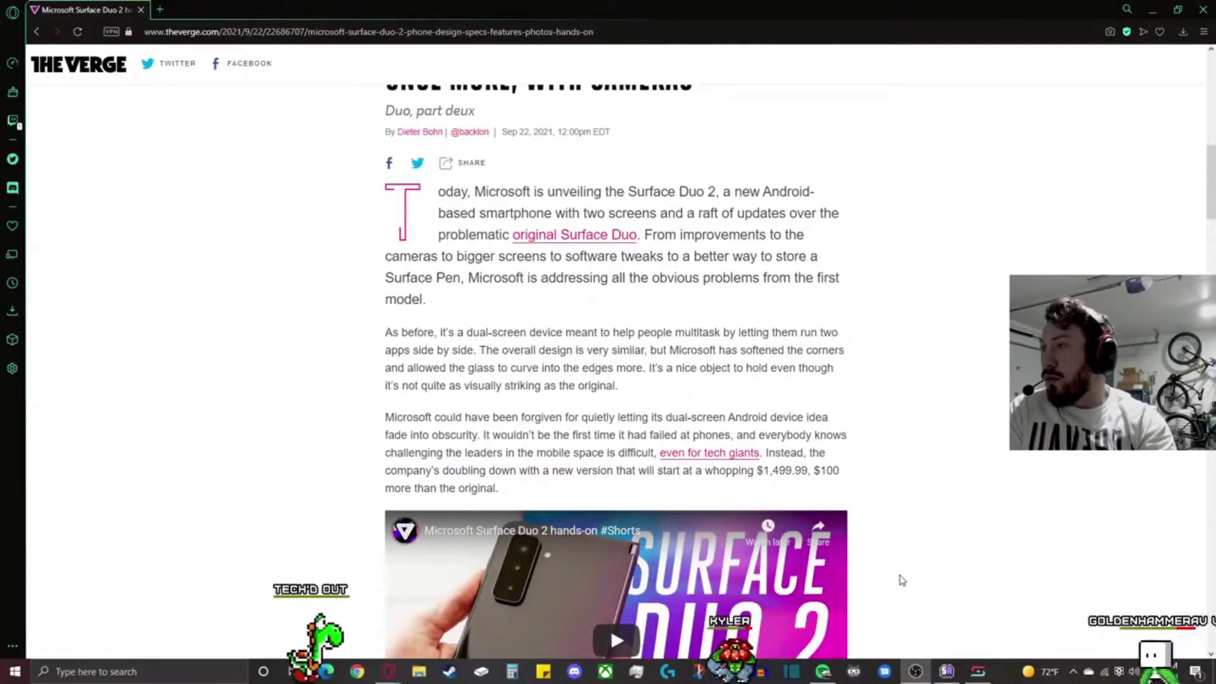
scroll(903, 580, down, 4)
scroll(1150, 483, down, 15)
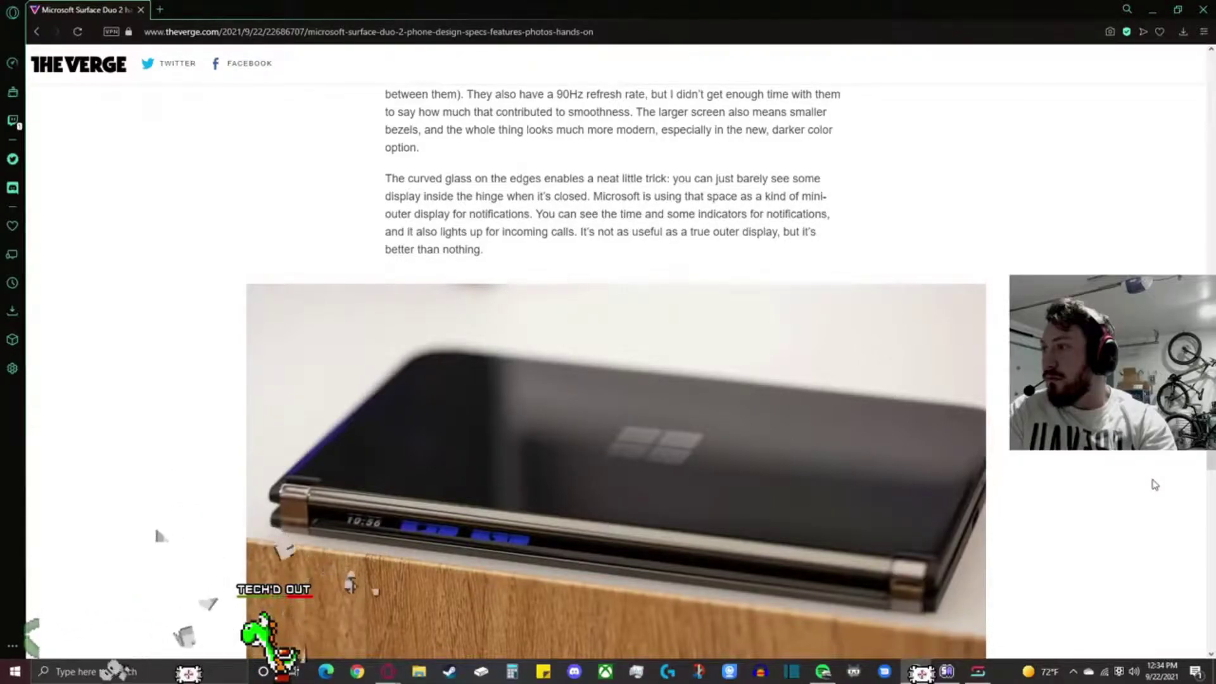
scroll(1154, 485, down, 1)
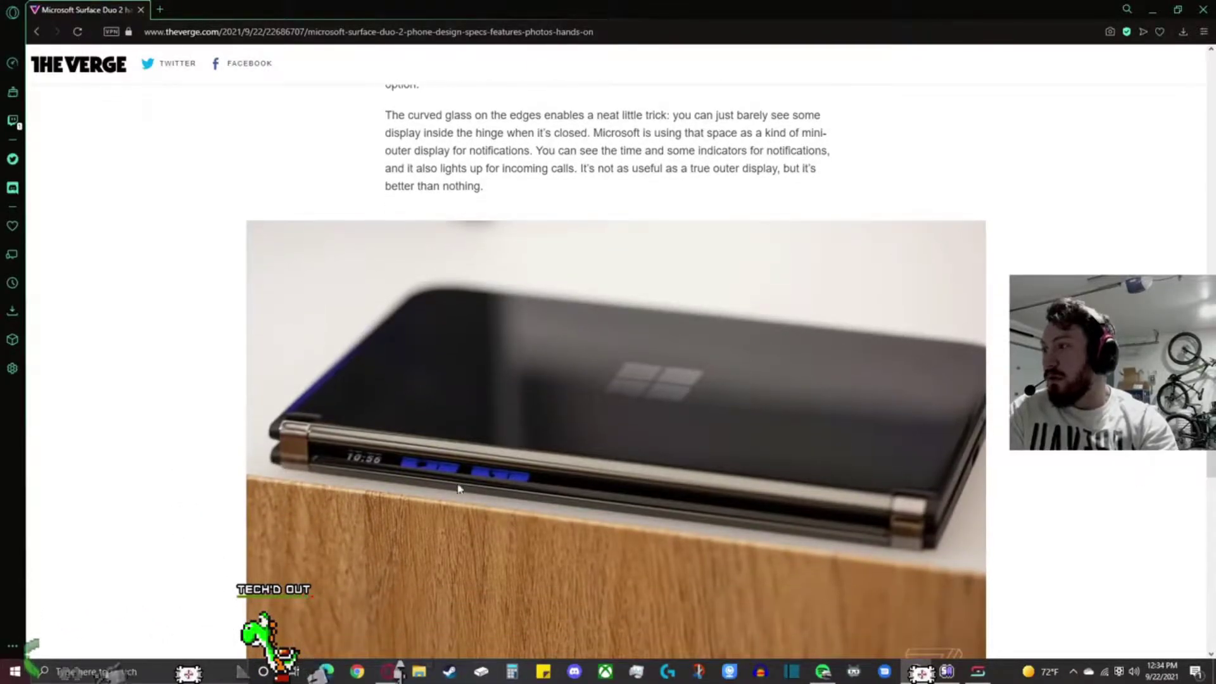
scroll(1080, 534, down, 8)
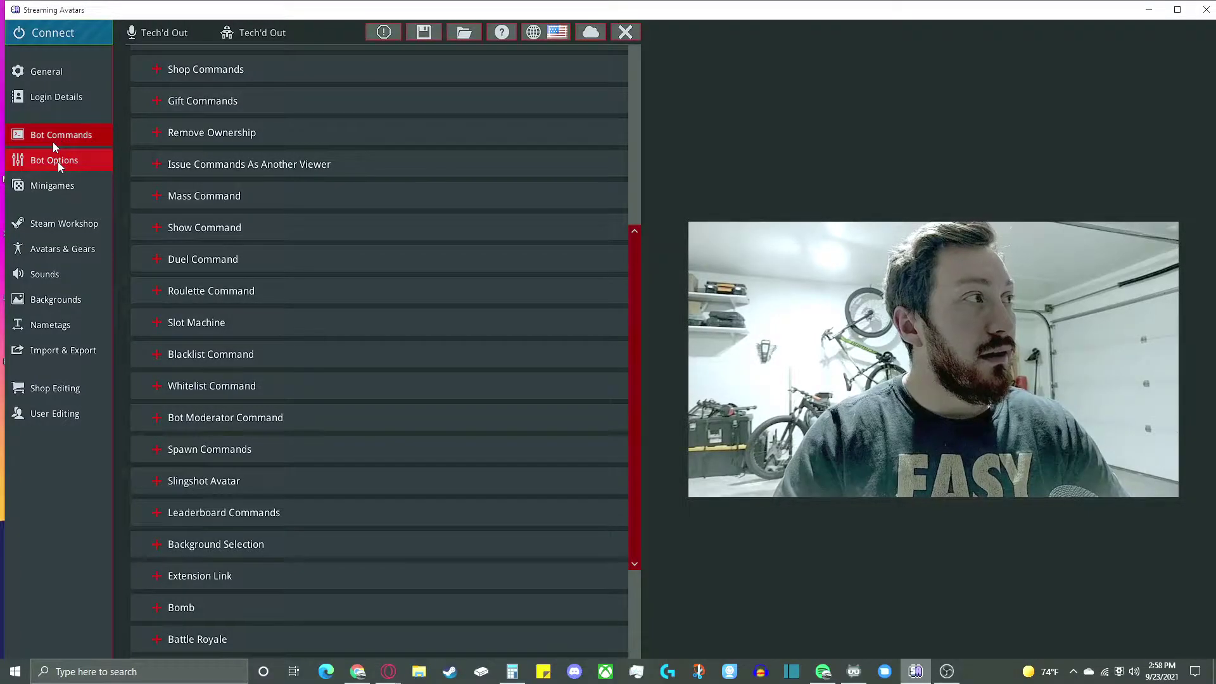
Step: Review the bot options, from the avatar command cooldowns to the Follow, Bits and Subscriber event messages and commands
click(57, 162)
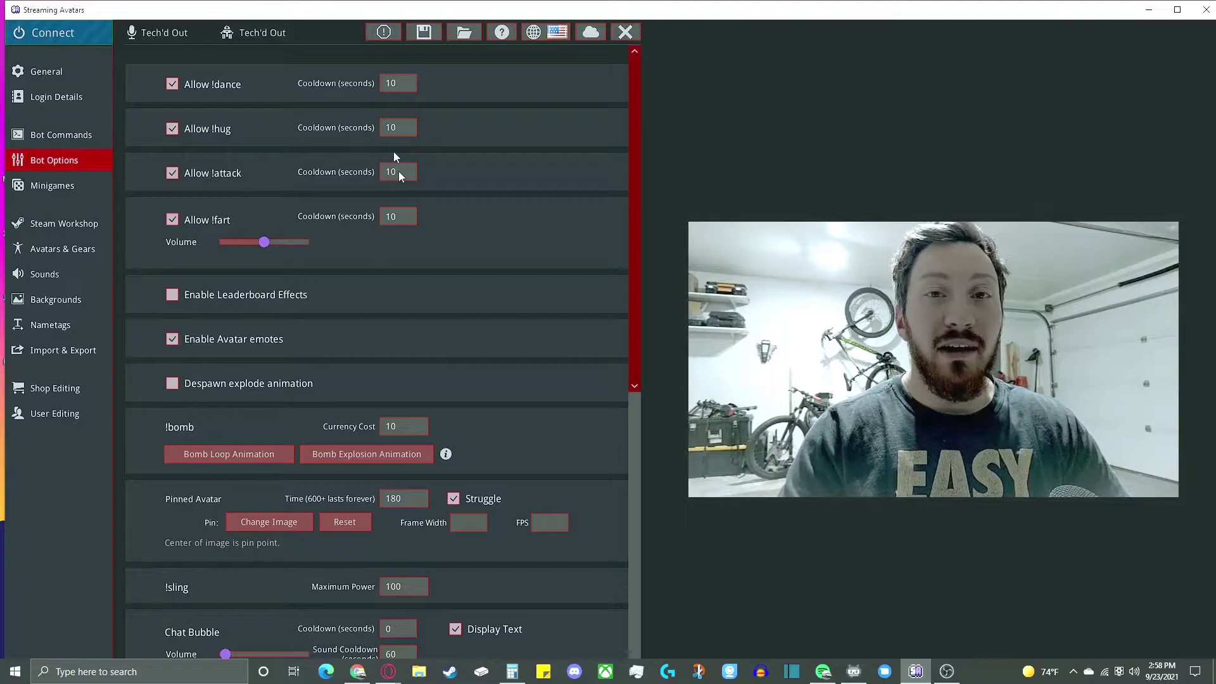
scroll(498, 297, down, 4)
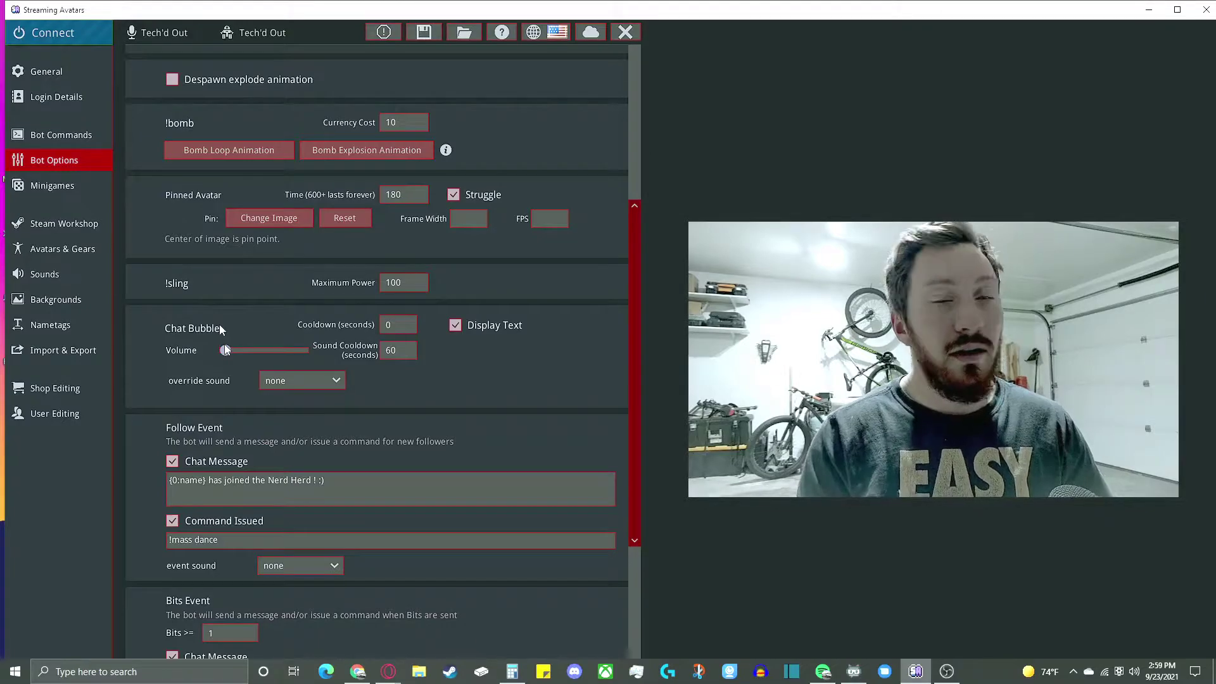
scroll(238, 370, down, 3)
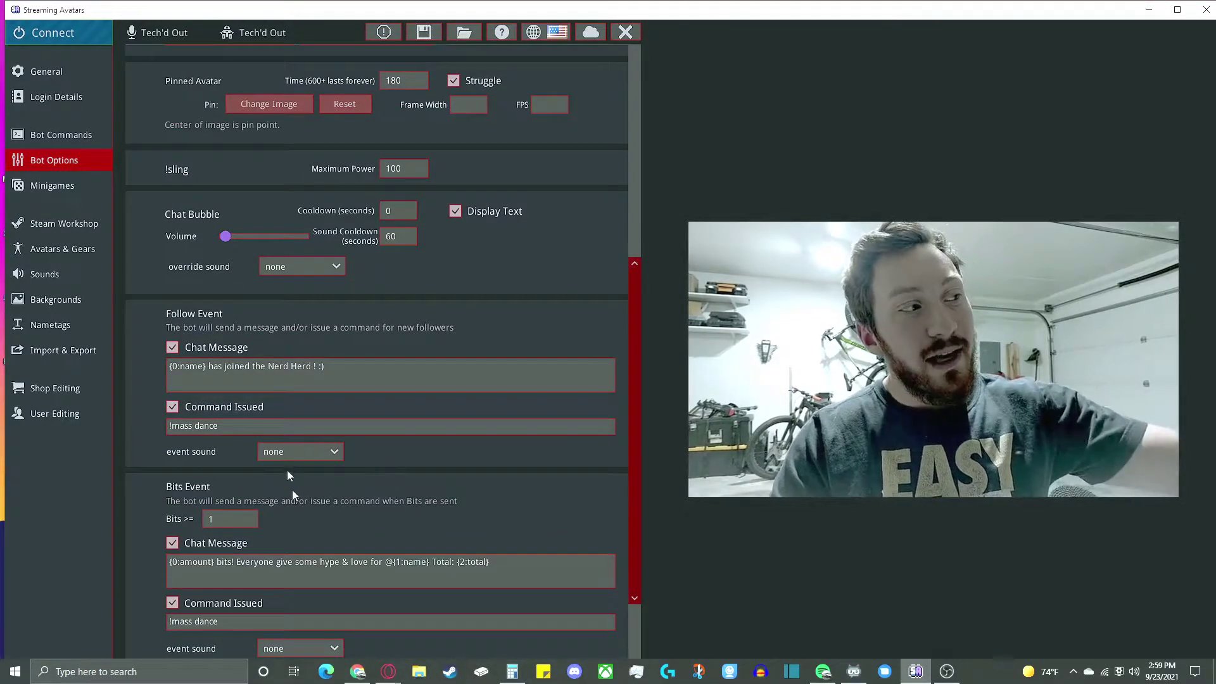
scroll(274, 493, down, 1)
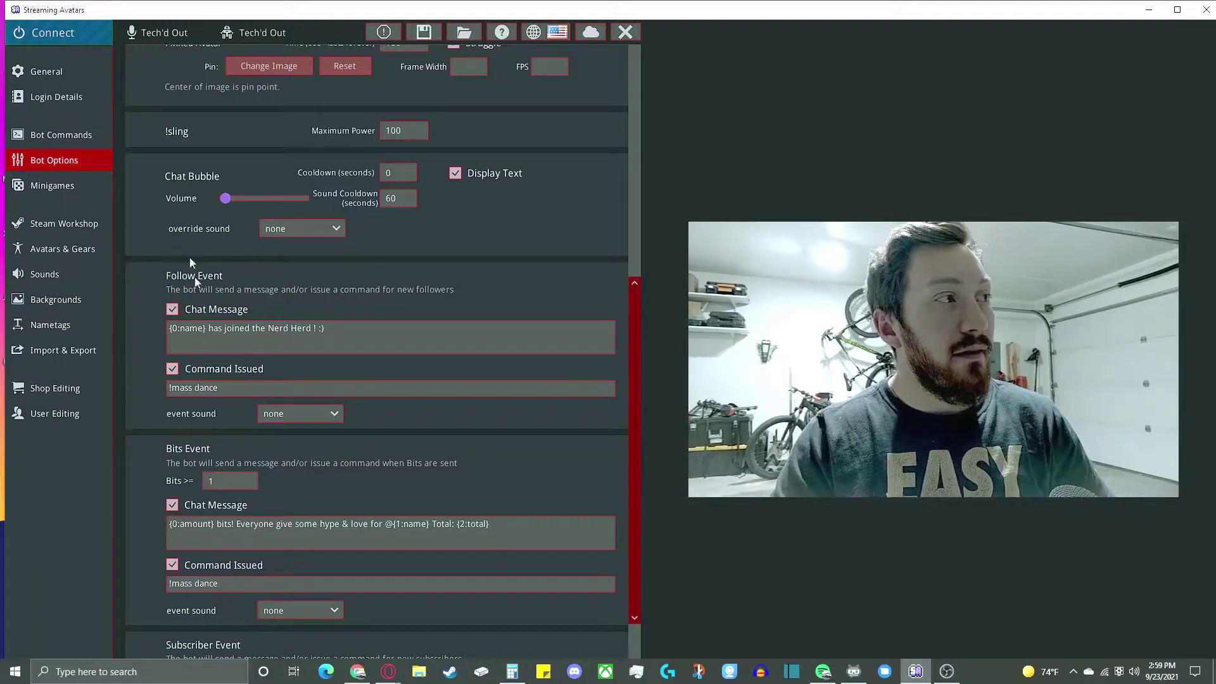
scroll(314, 339, down, 4)
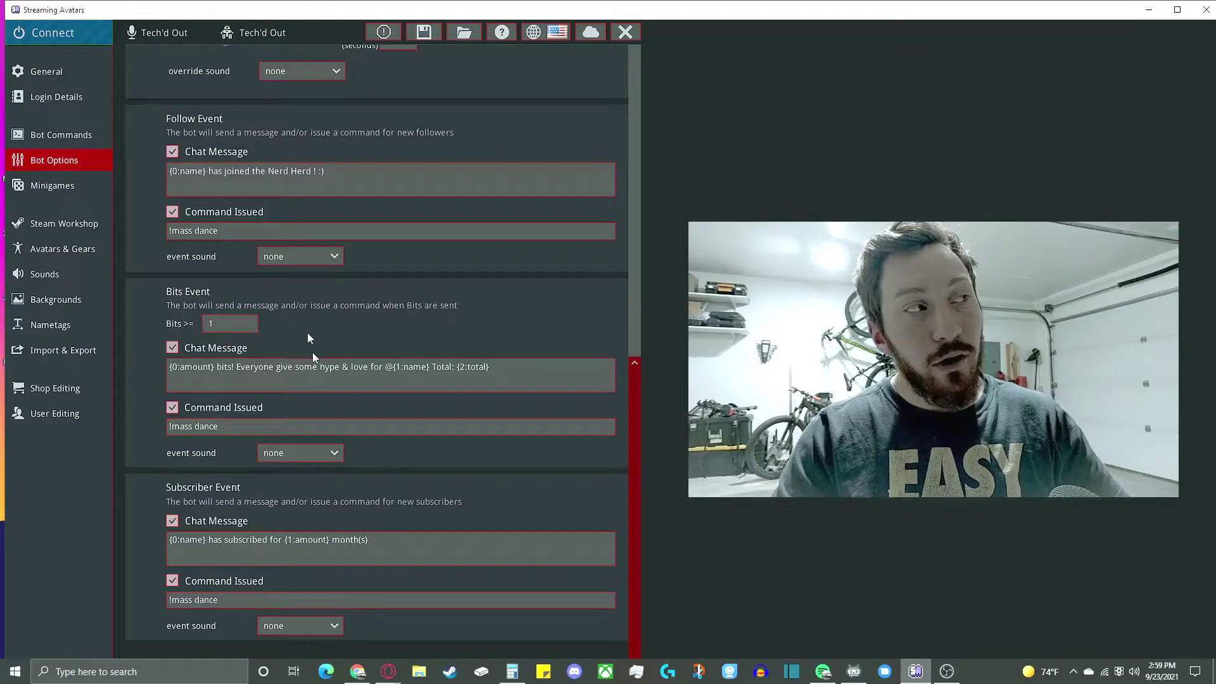
scroll(307, 345, up, 2)
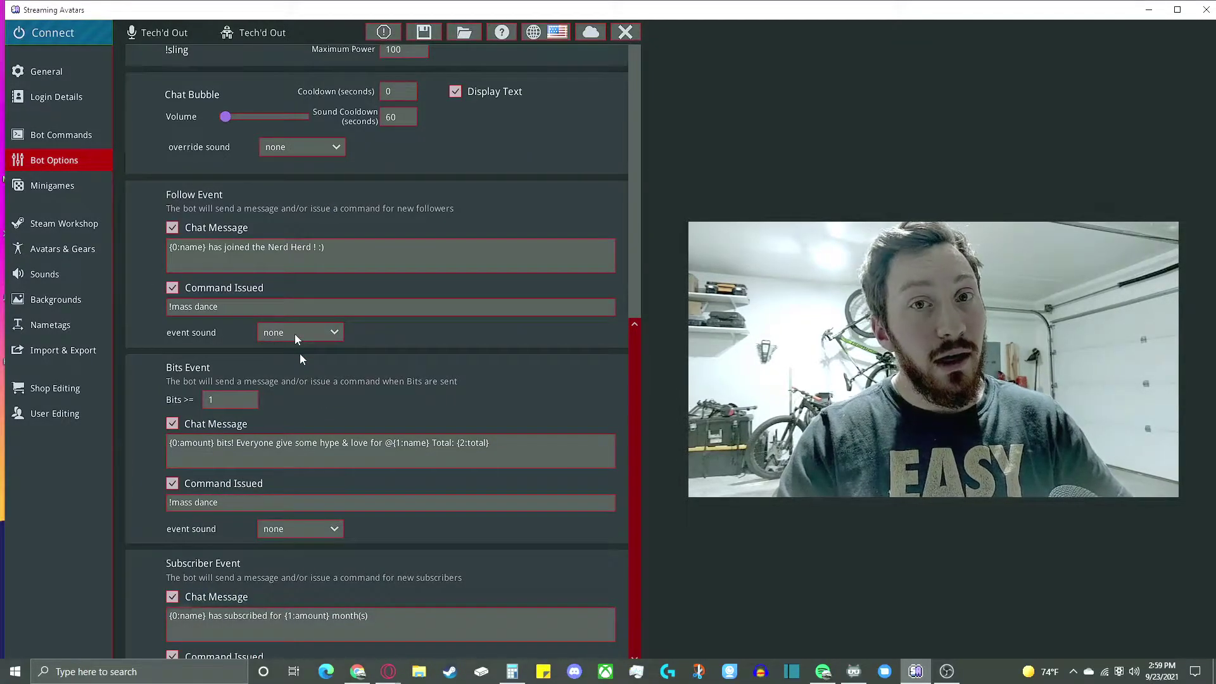
scroll(295, 335, up, 1)
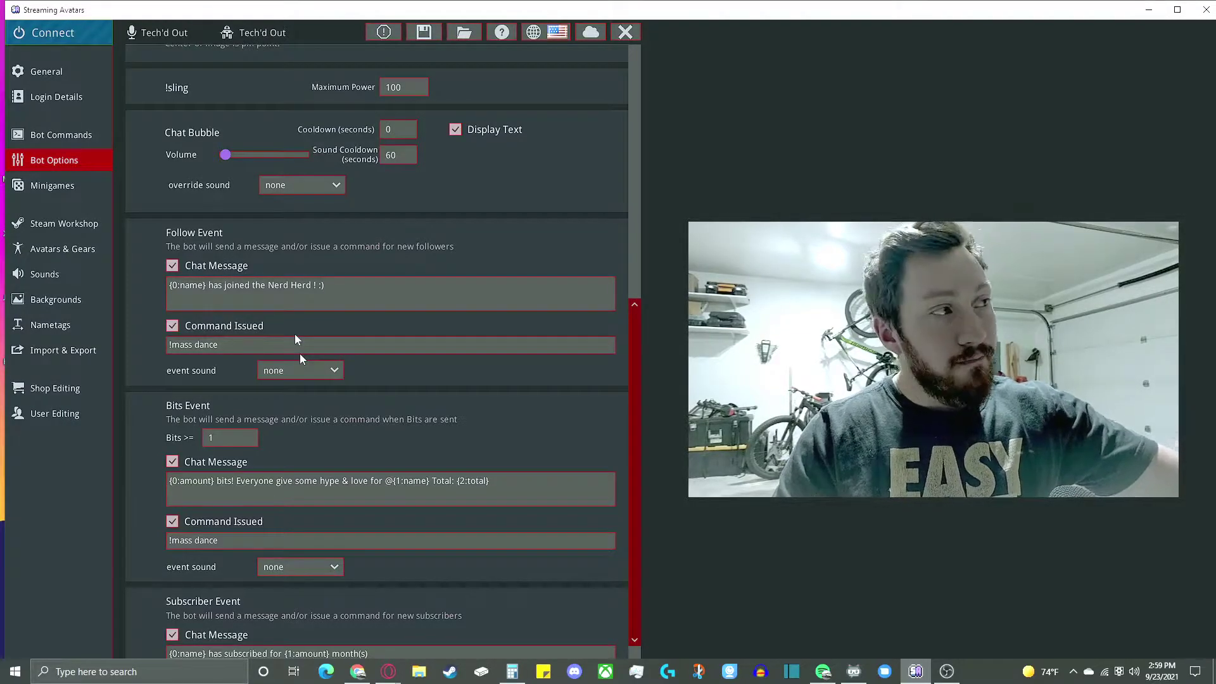
Step: View the Minigames settings and browse the avatar packs available in the Steam Workshop
click(48, 186)
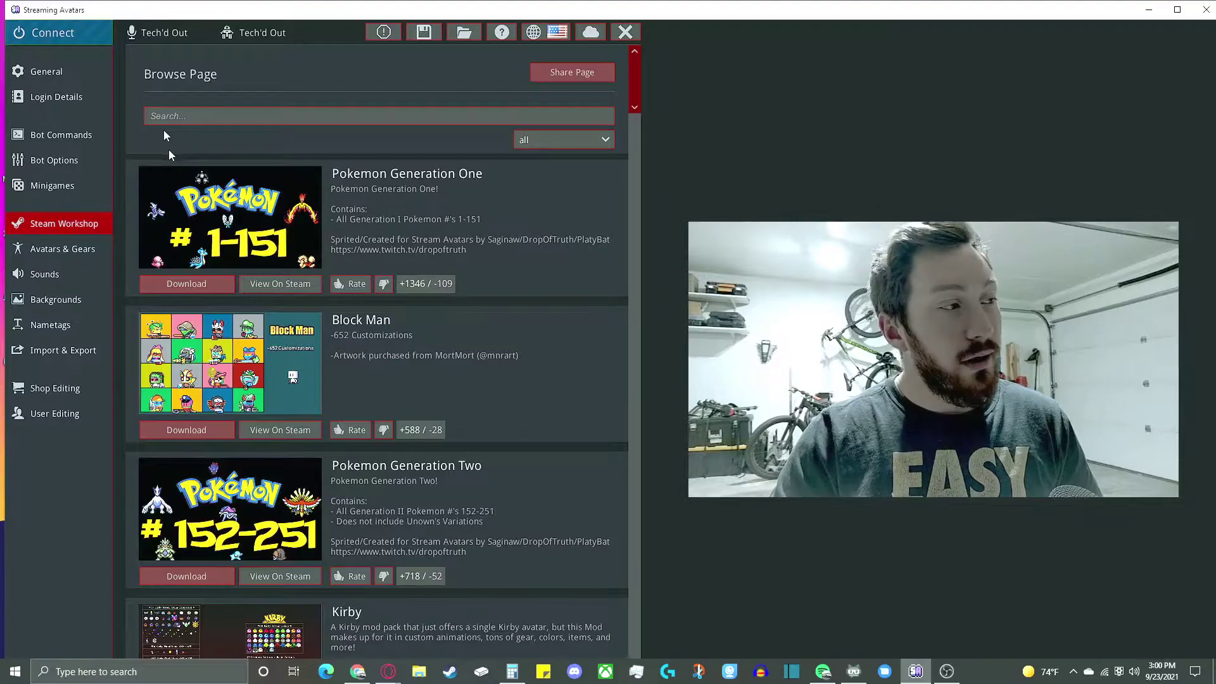
scroll(166, 135, down, 3)
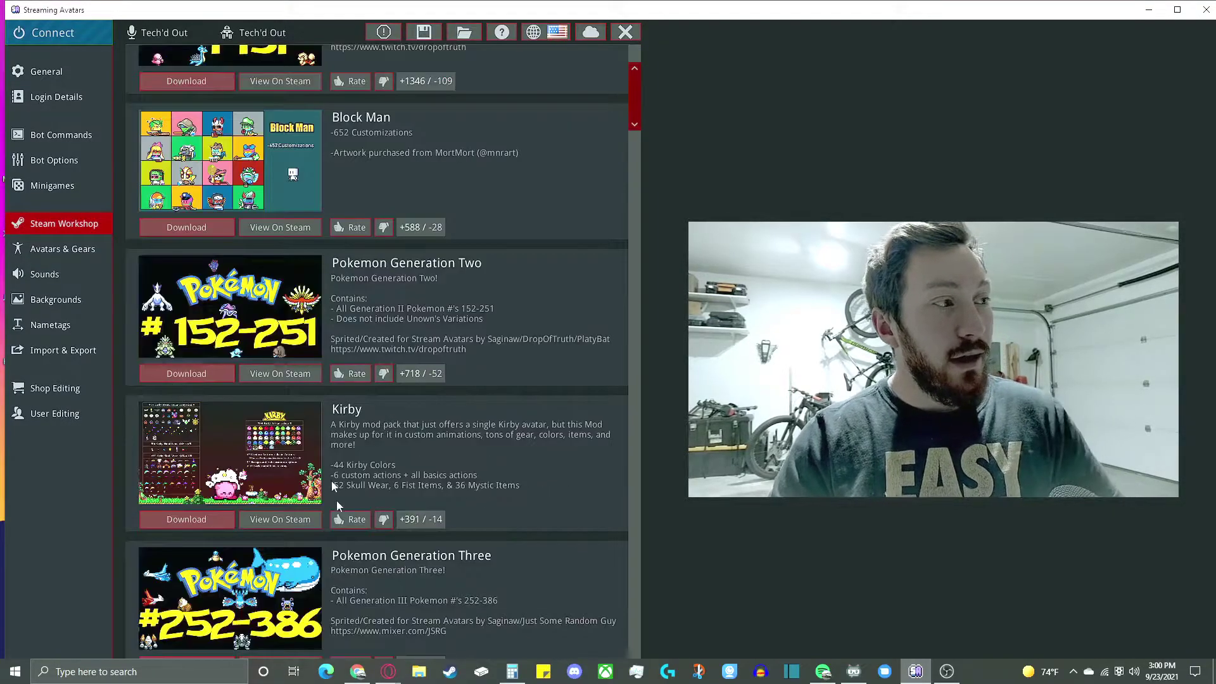
scroll(336, 497, down, 3)
scroll(336, 500, down, 3)
scroll(222, 413, down, 3)
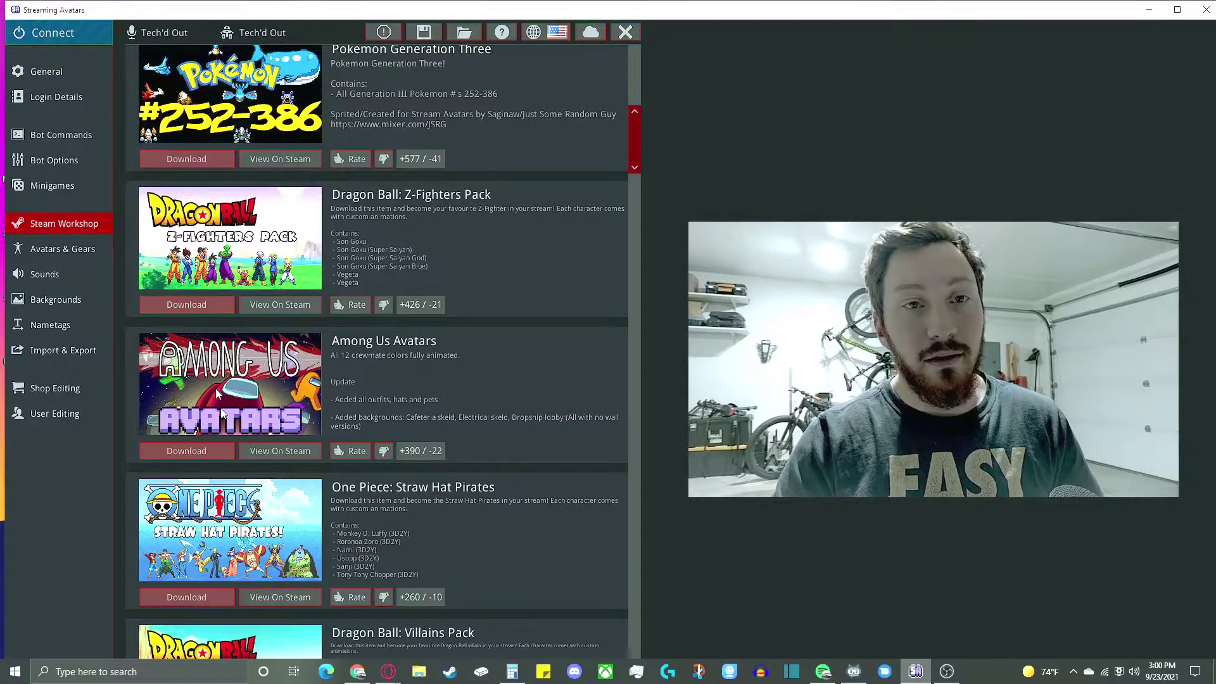
Step: Examine the kirby avatar's animation rows and frames in the avatar and gear settings
click(55, 250)
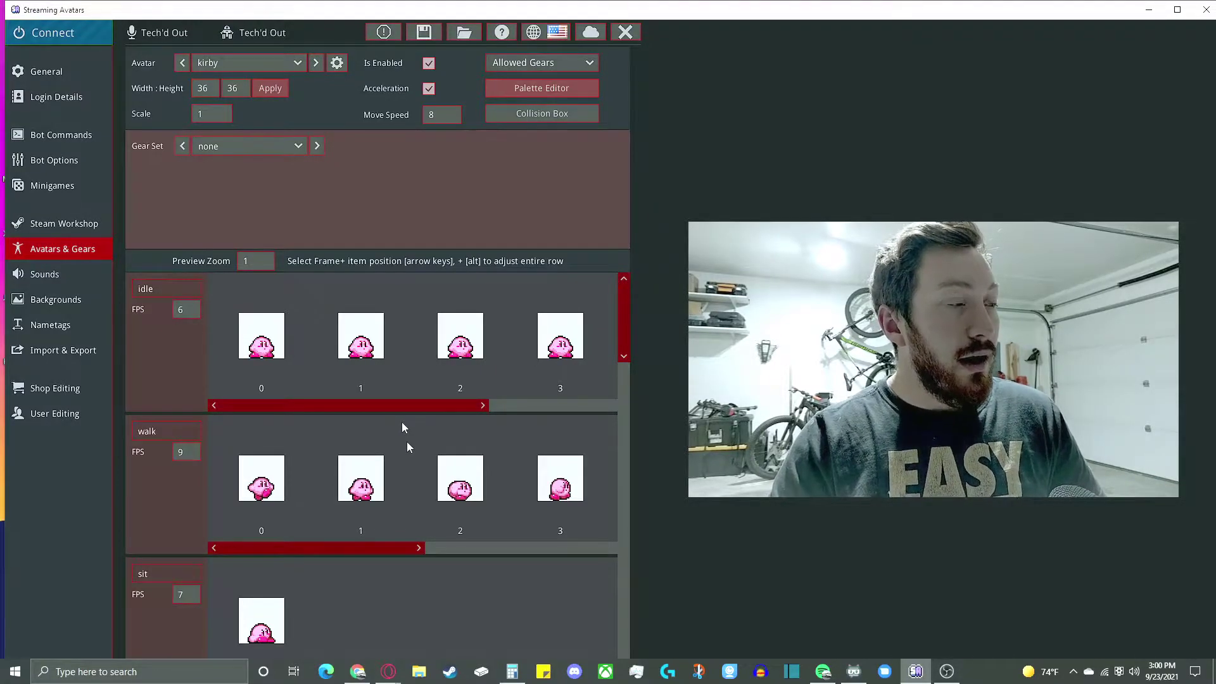
scroll(406, 443, down, 5)
scroll(402, 430, down, 3)
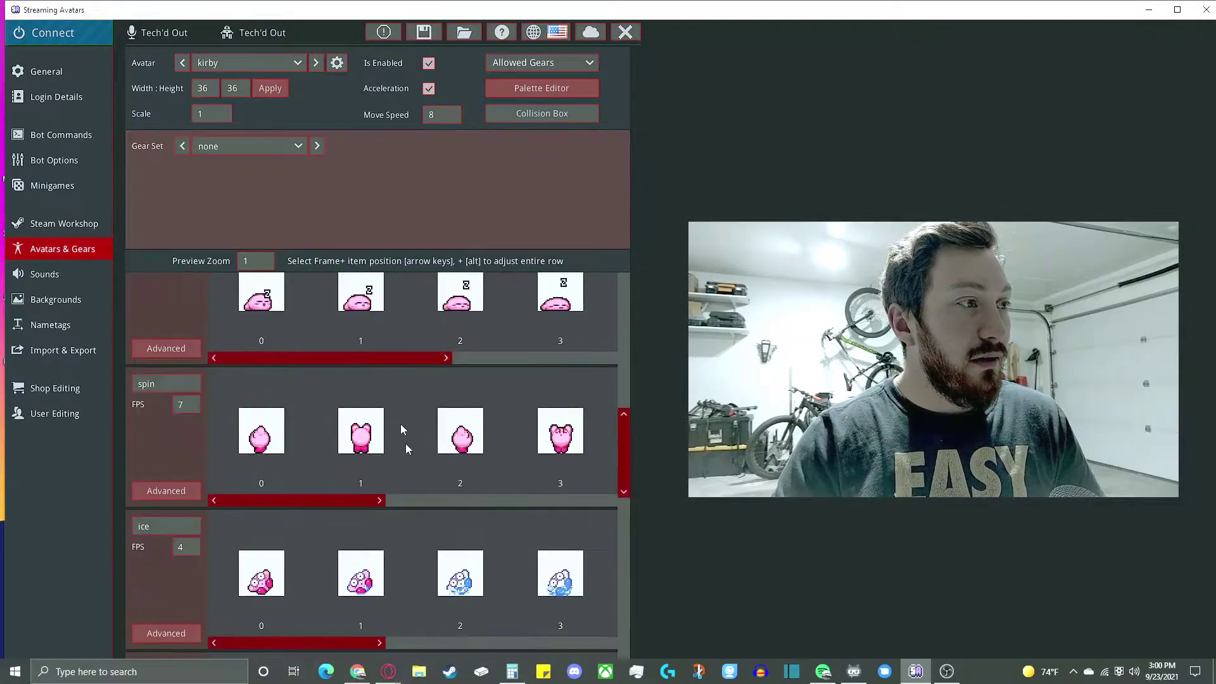
scroll(406, 443, down, 3)
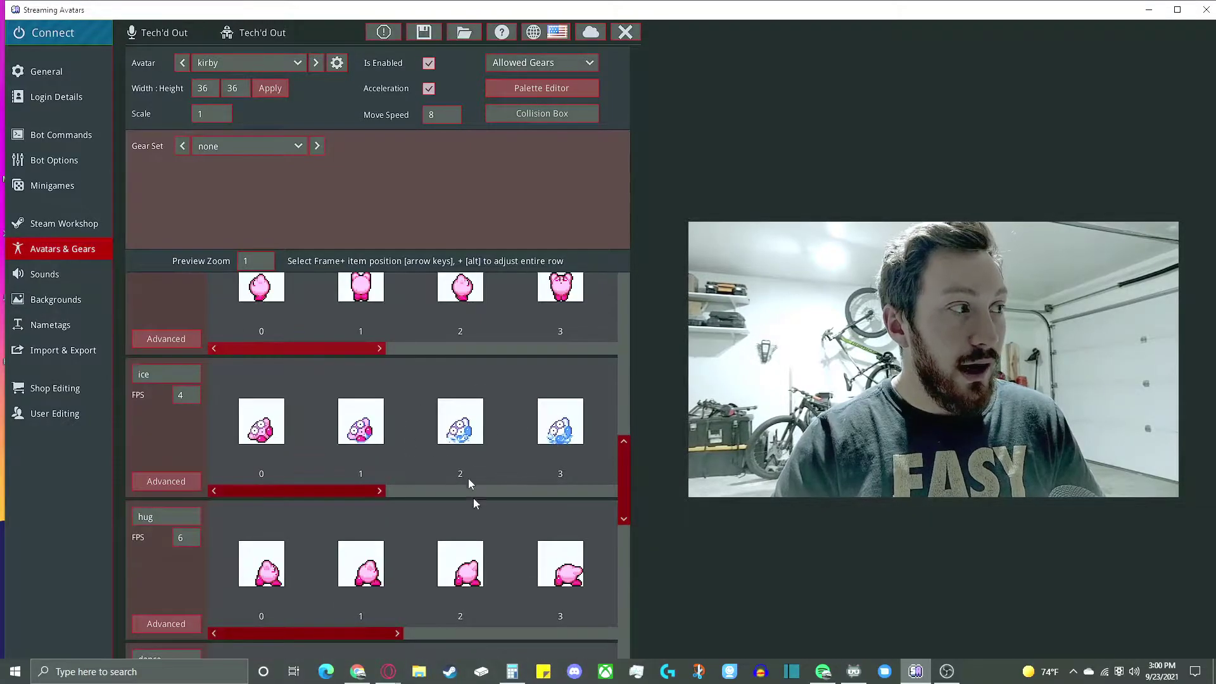
scroll(496, 529, down, 1)
scroll(469, 546, down, 2)
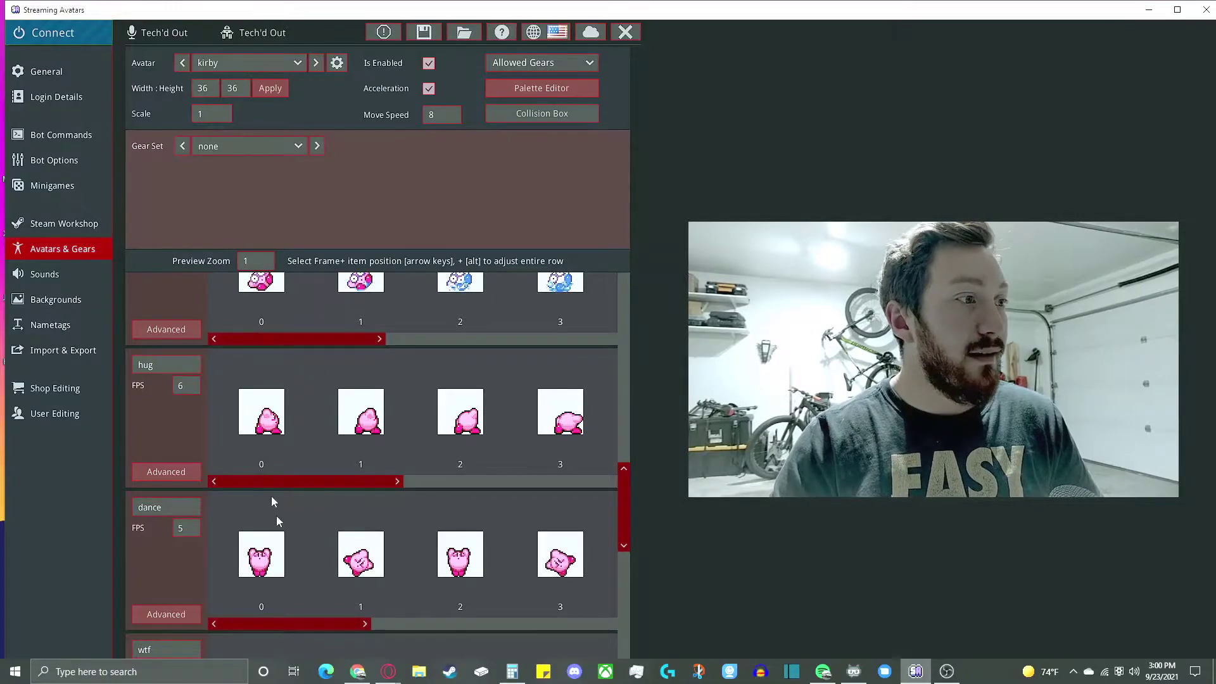
scroll(271, 495, down, 3)
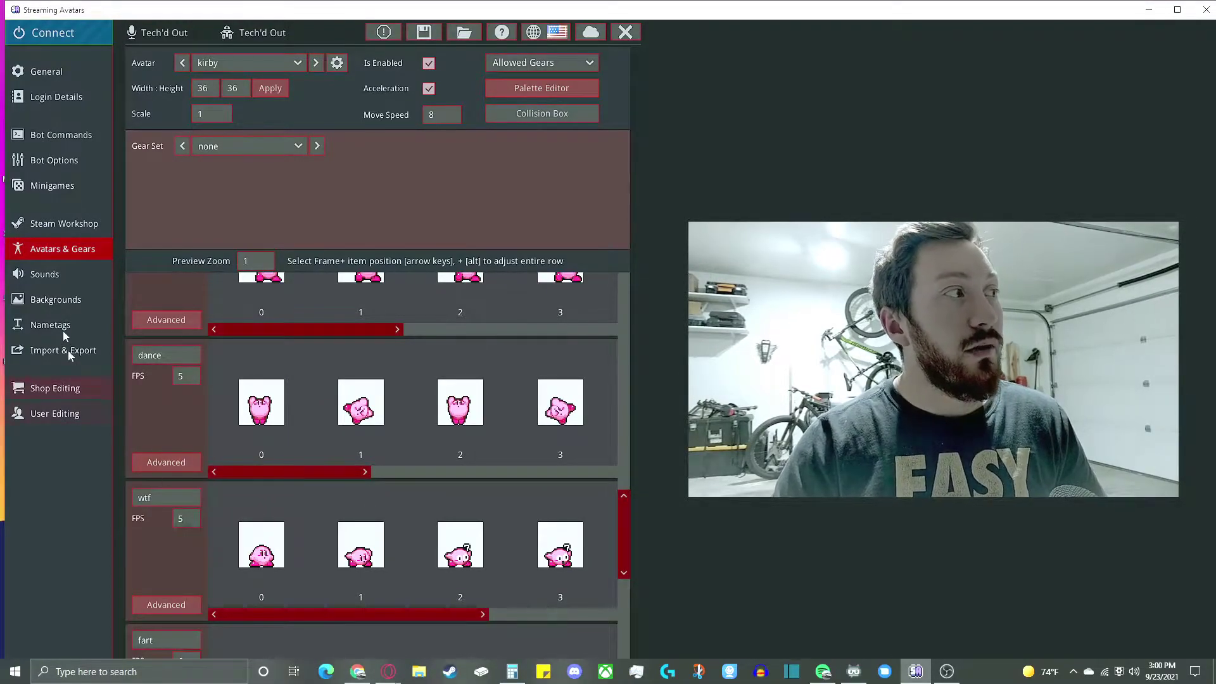
Step: Look over the sound settings, the nametag settings and the import and export options
click(42, 278)
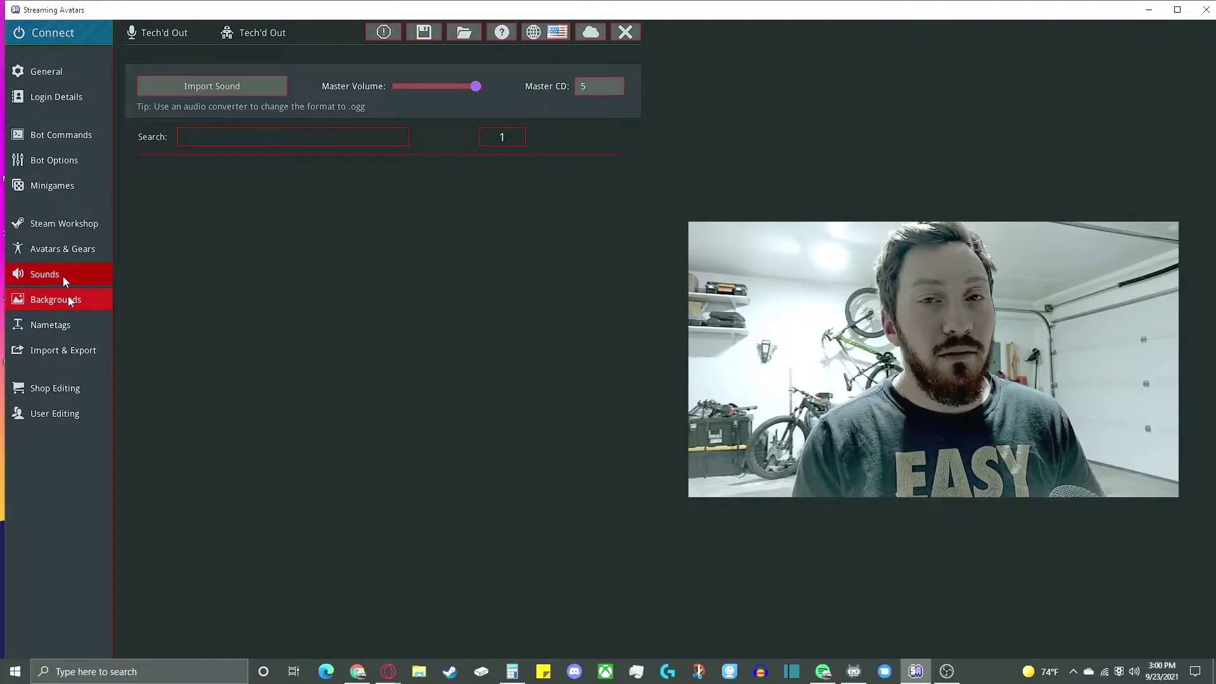
click(47, 323)
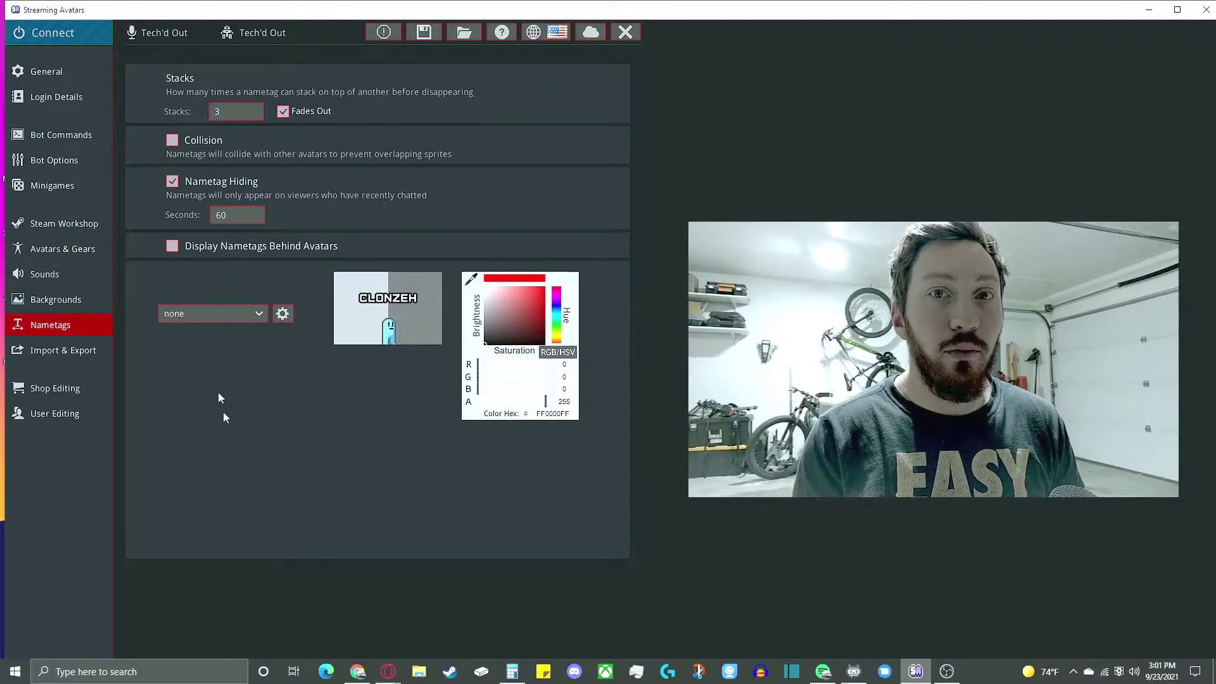
click(52, 350)
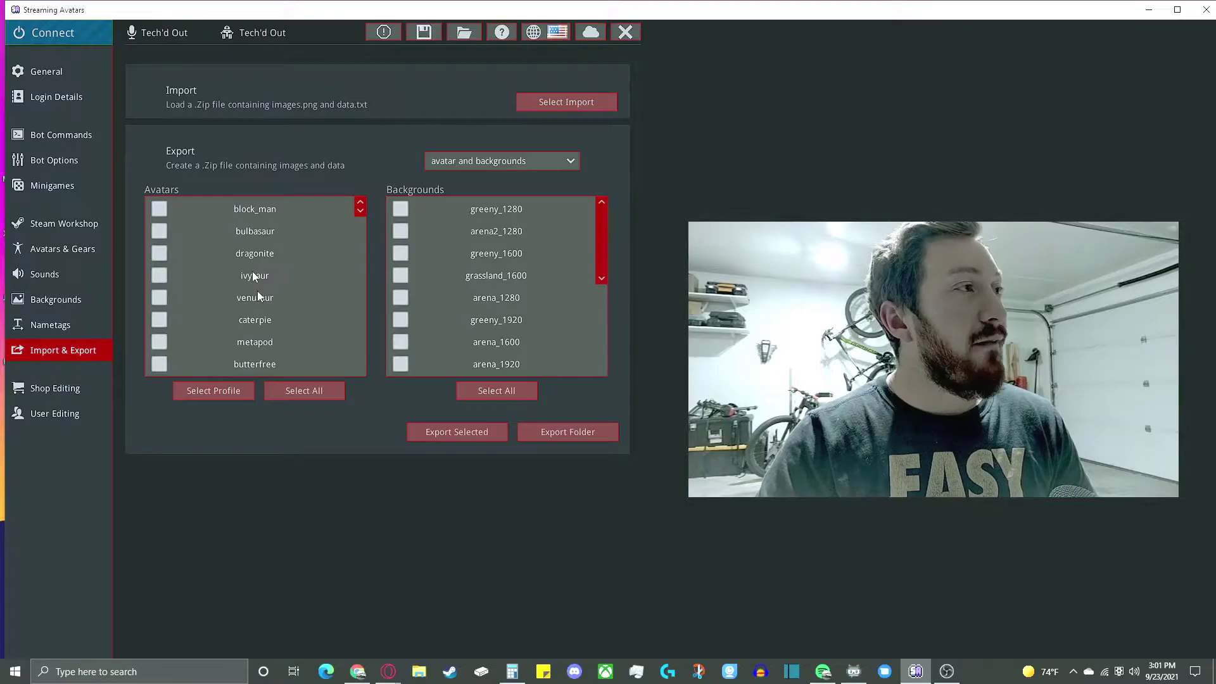
Step: Review the avatar prices in the shop editing settings and the currency name and income settings
drag(355, 209, 351, 184)
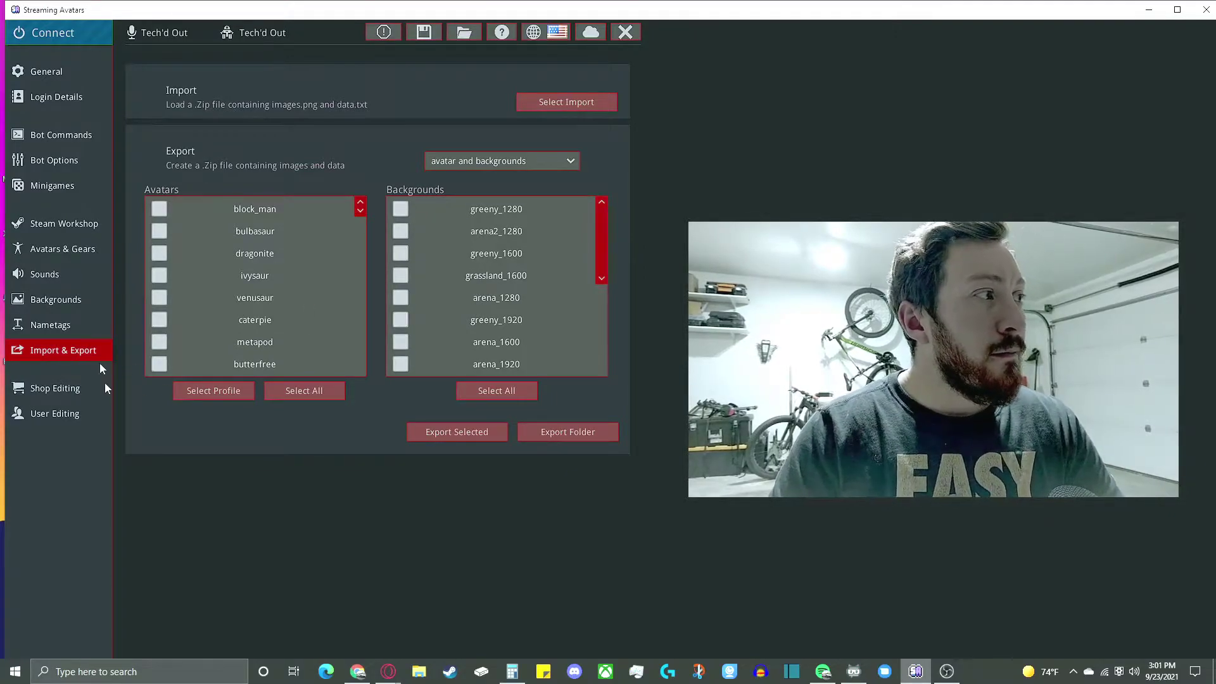
click(69, 388)
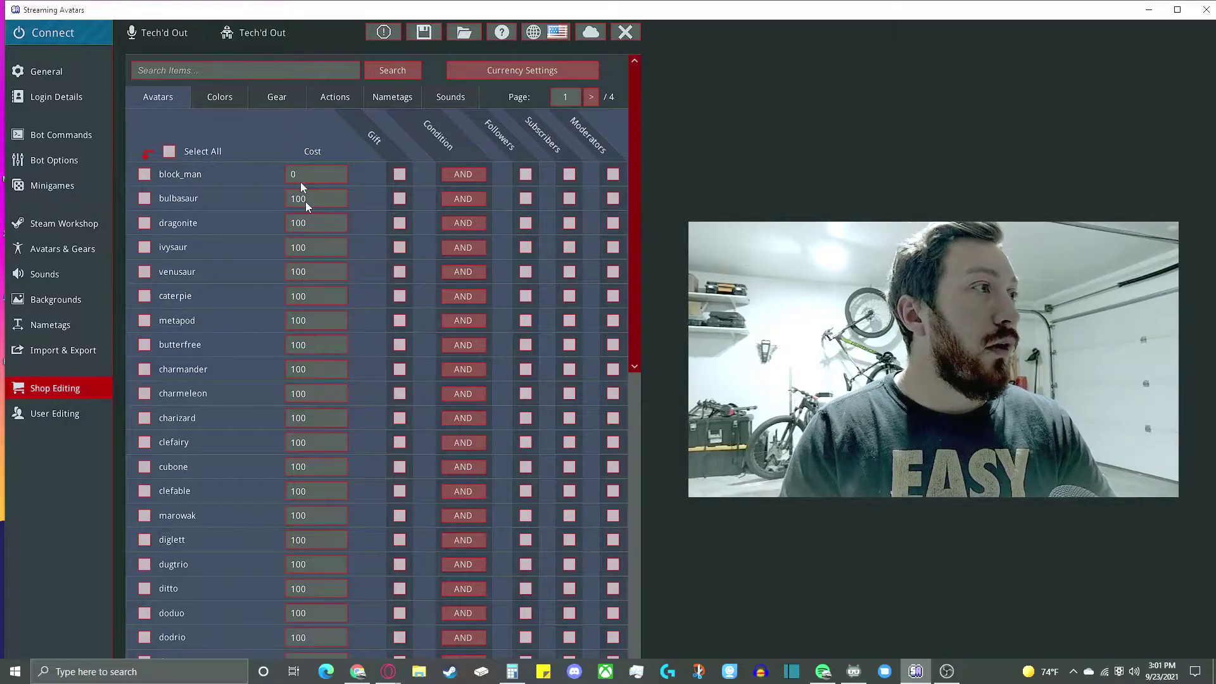
click(478, 69)
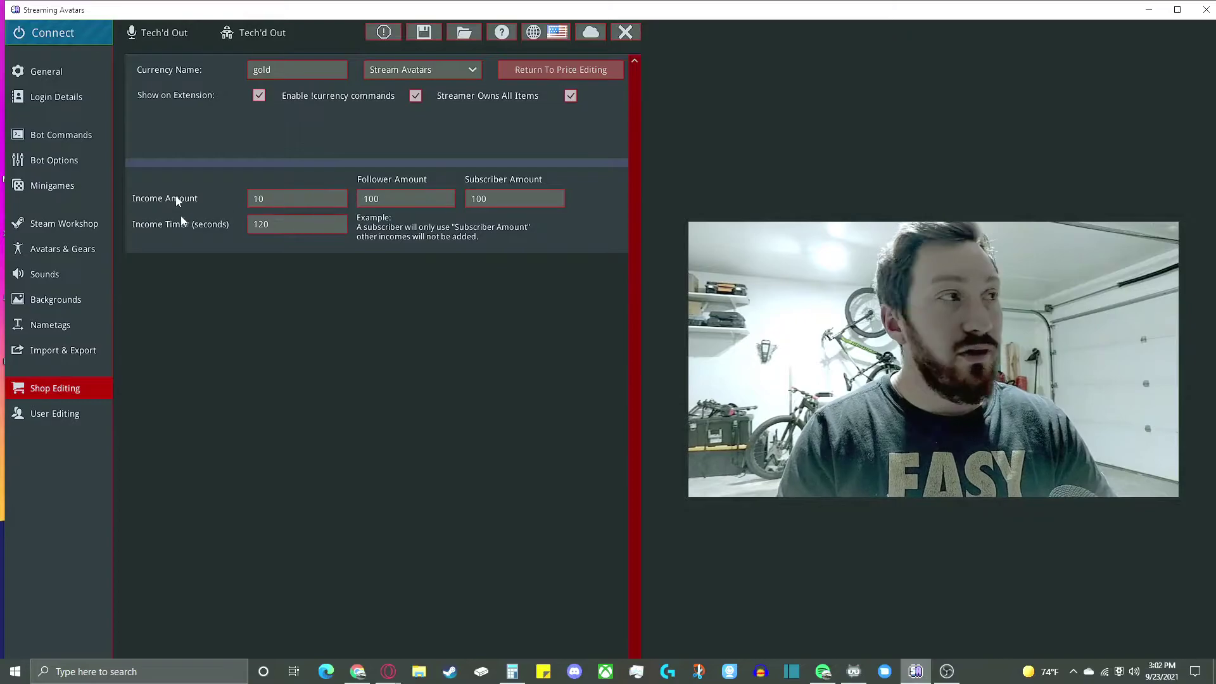
Step: Examine the General settings' viewer spawning options, checking who gets an avatar and the In Chat and Active Chatters choices
click(47, 98)
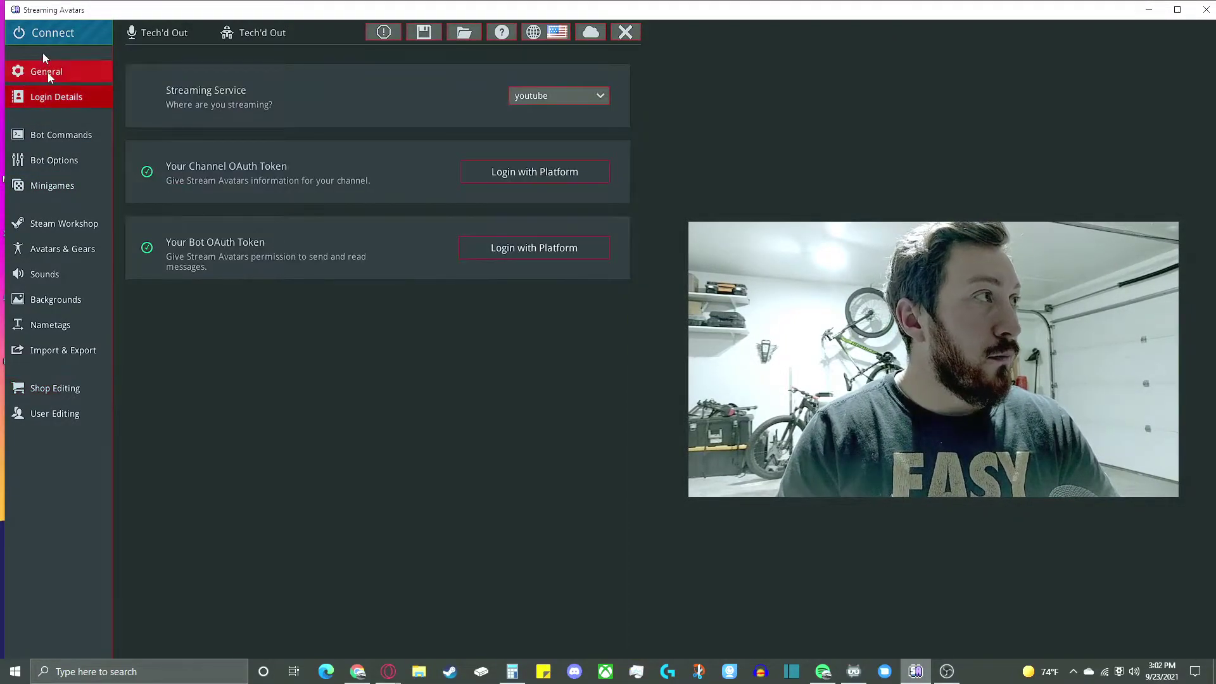
click(48, 72)
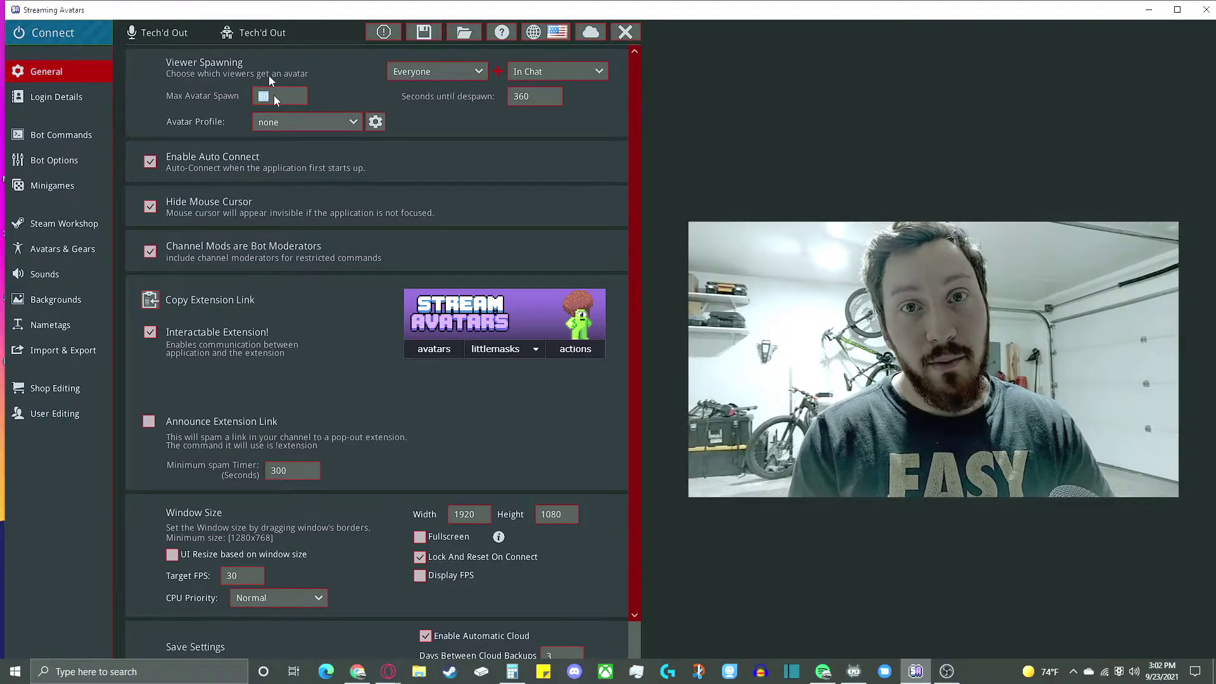
click(442, 71)
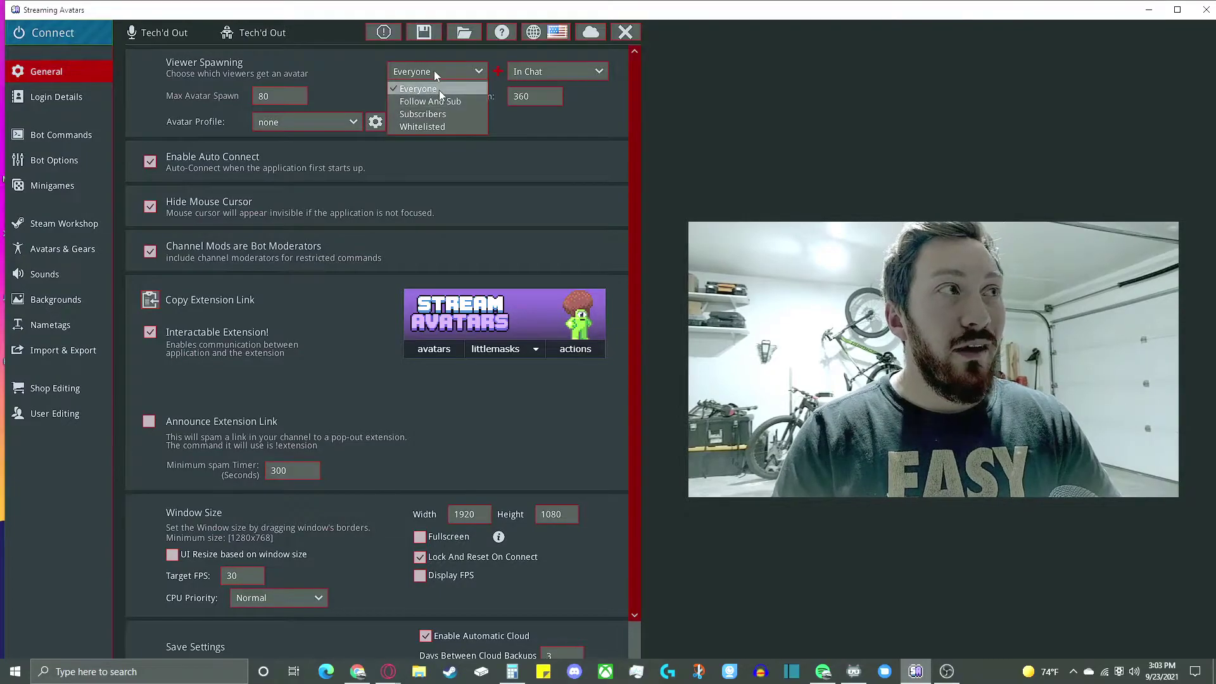
click(437, 90)
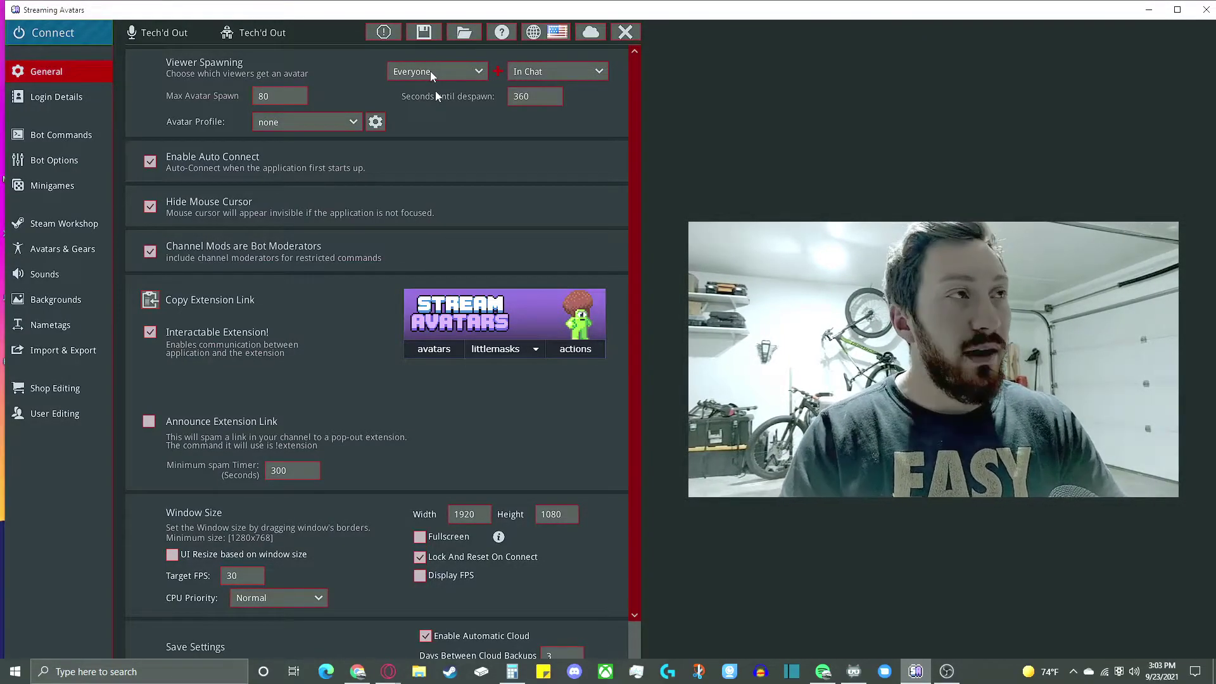
click(583, 73)
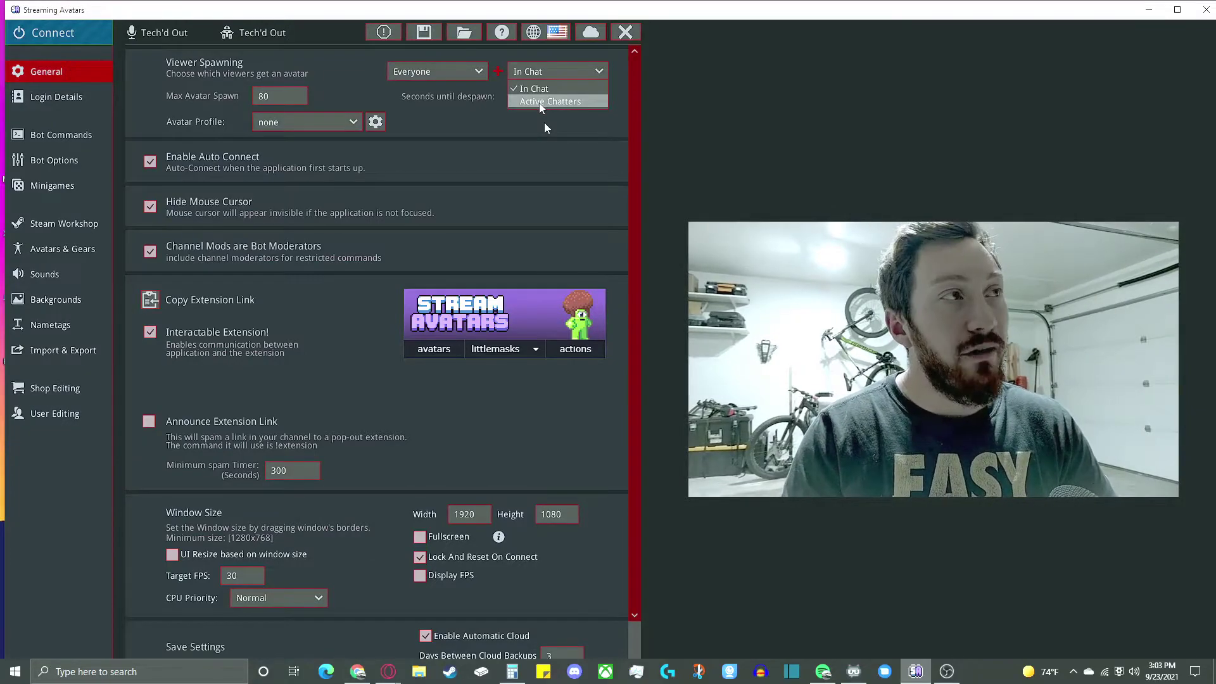
click(473, 121)
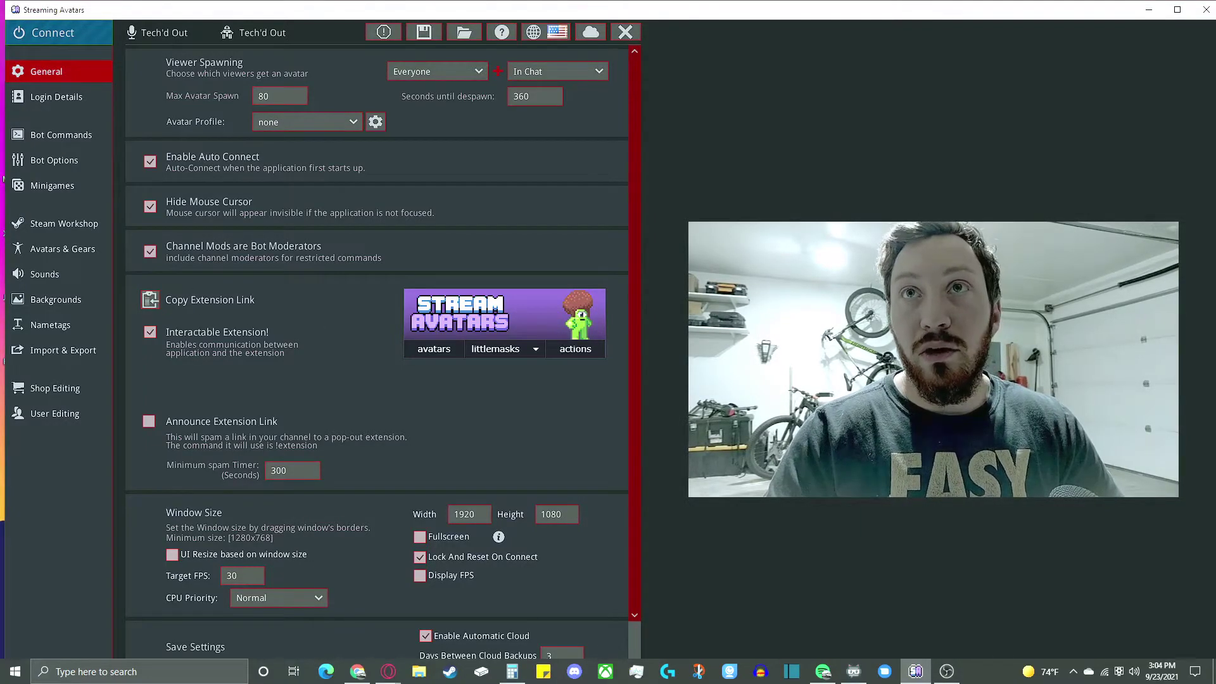
Step: Switch to the Stream Avatars viewer page in the browser and reposition its window over the avatar overlay
key(alt+Tab)
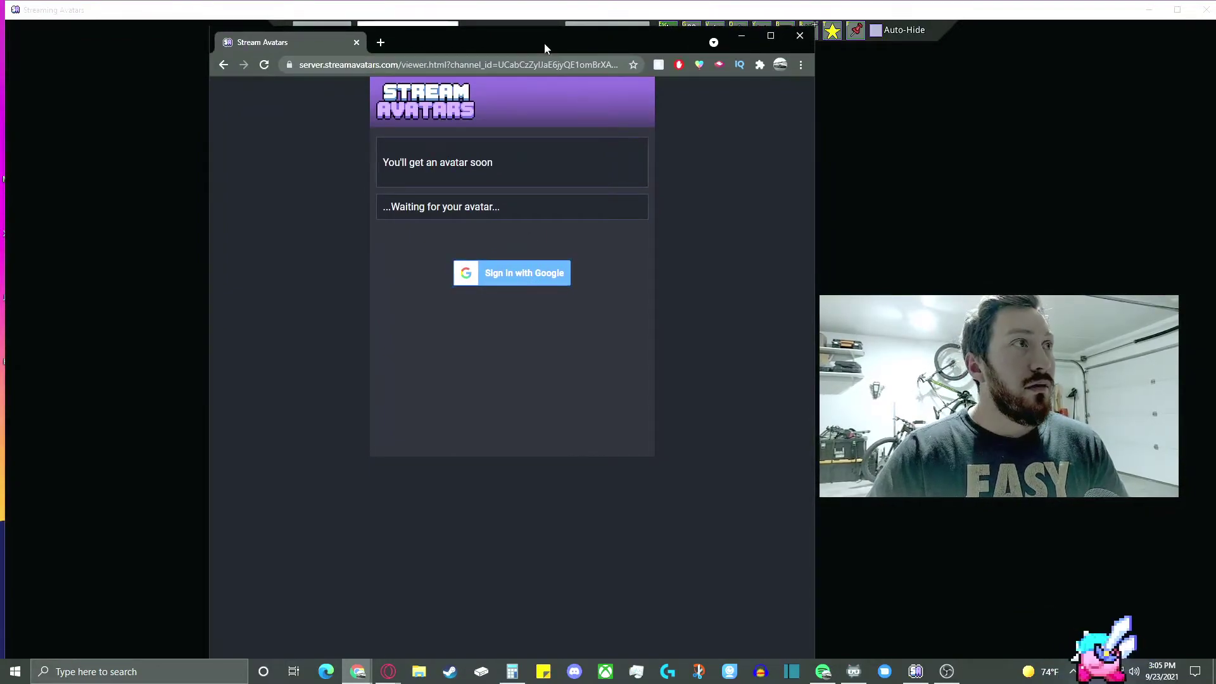
drag(543, 46, 748, 64)
click(668, 30)
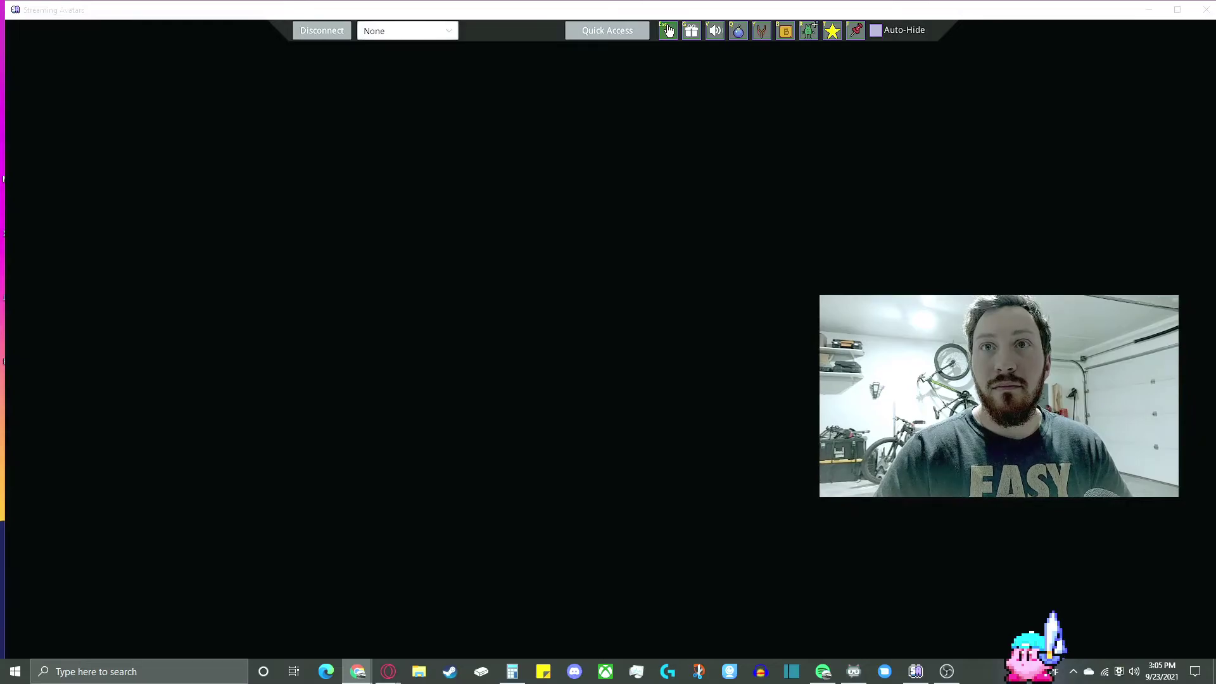
click(668, 29)
drag(603, 56, 603, 26)
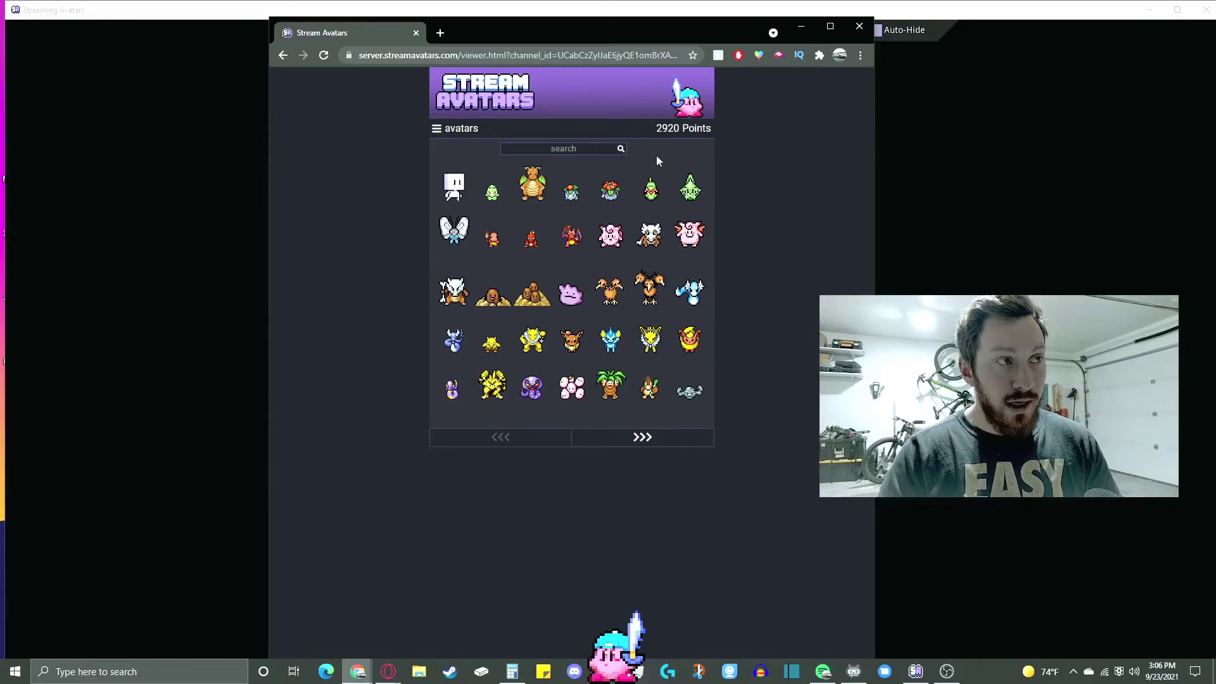
Step: Page forward and back through the avatars offered on the viewer page
click(647, 439)
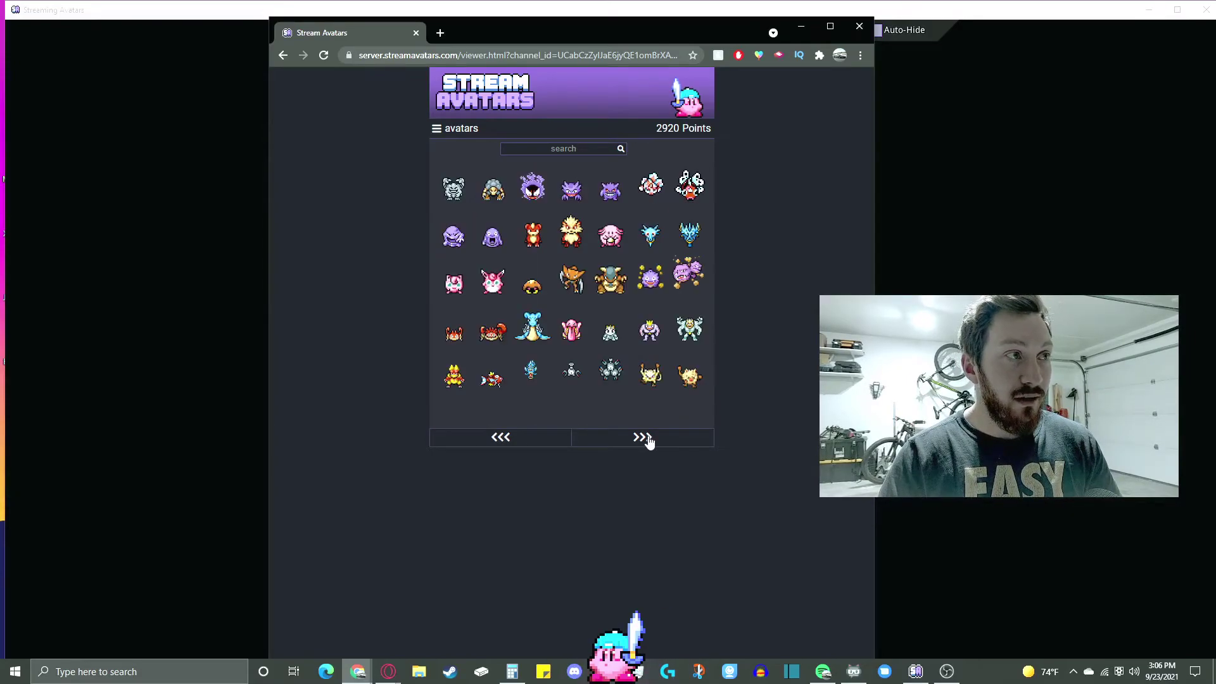
click(646, 439)
click(642, 443)
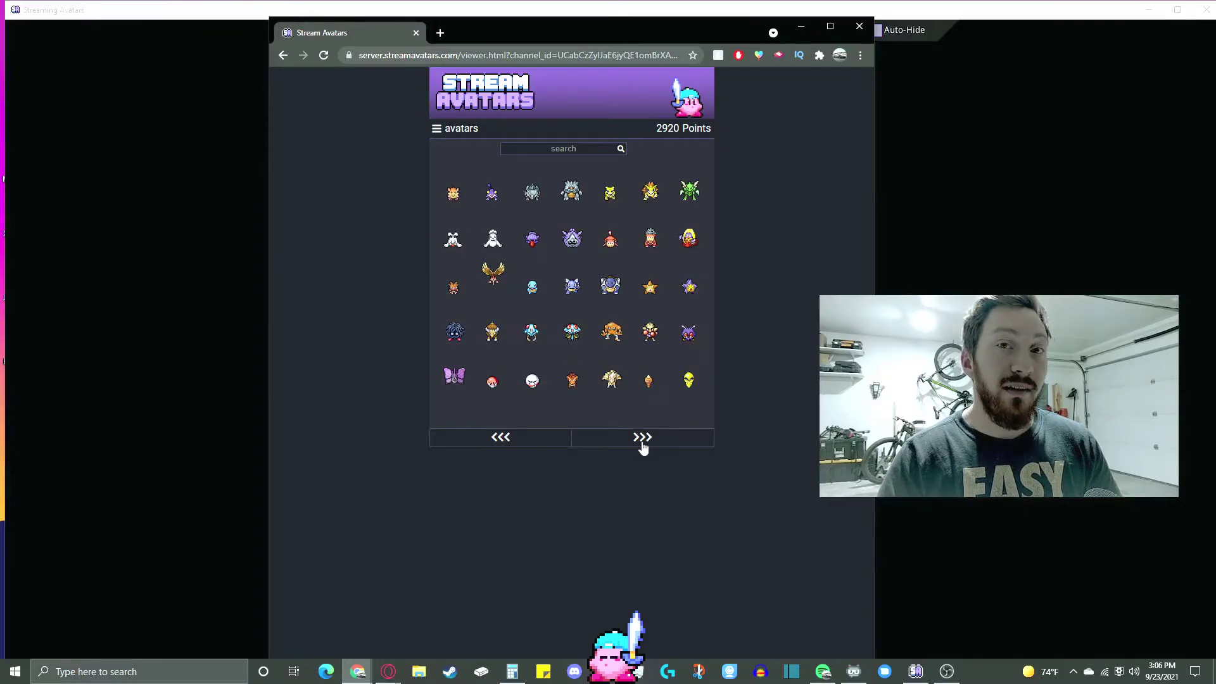
click(501, 437)
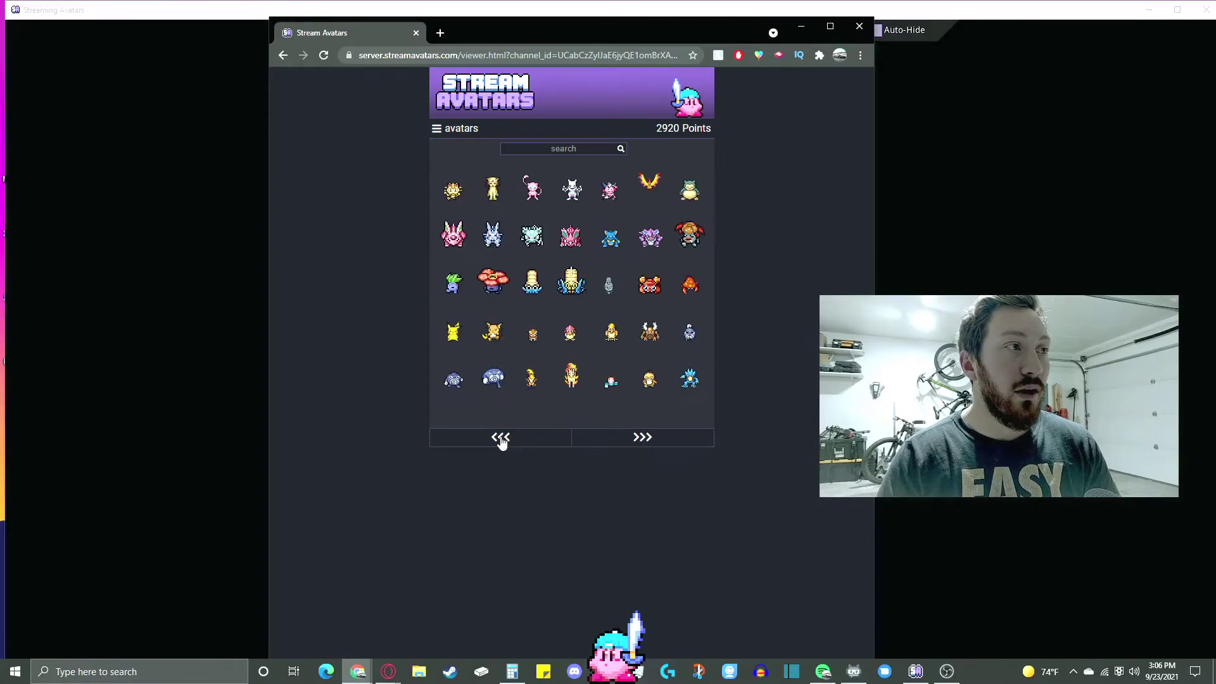
click(501, 436)
Step: View the viewer page's leaderboard, its avatars list and the colors available for the kirby avatar
click(437, 129)
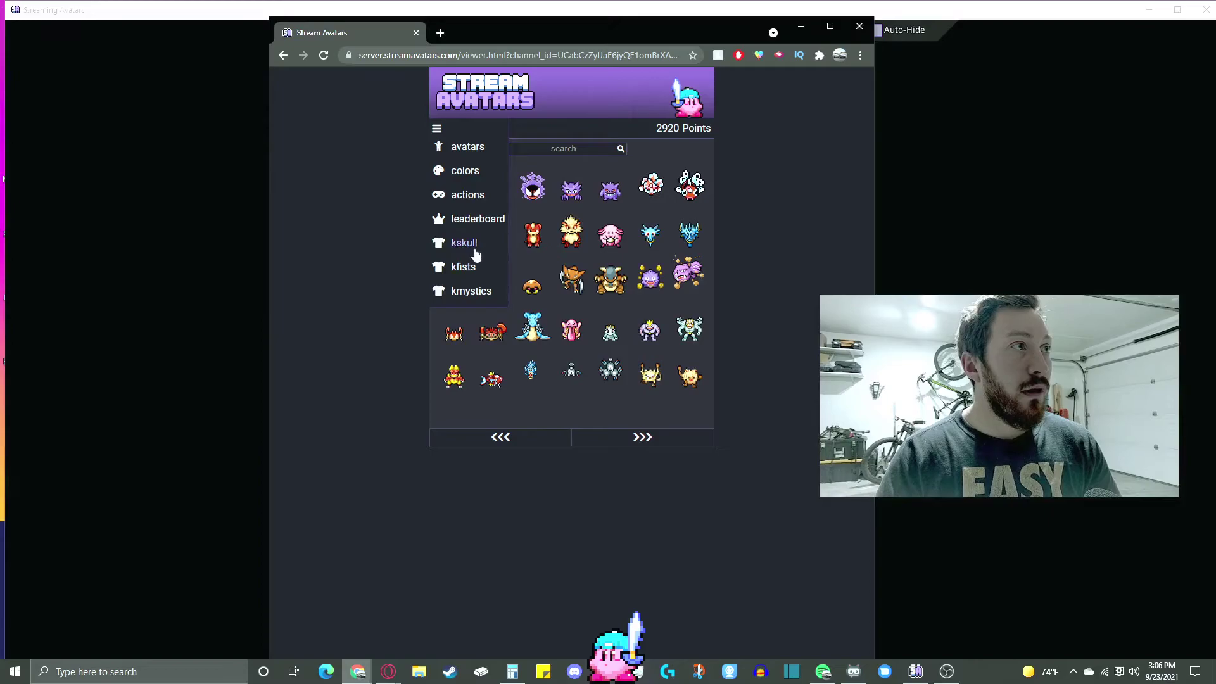
click(476, 220)
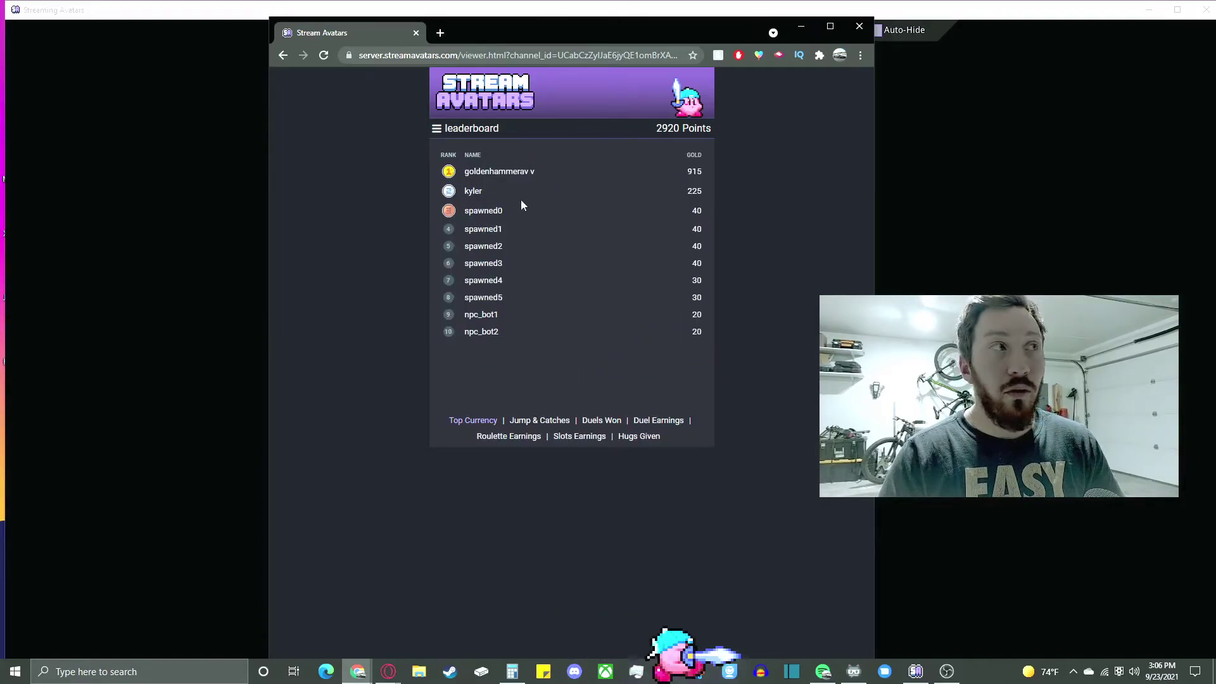
click(437, 128)
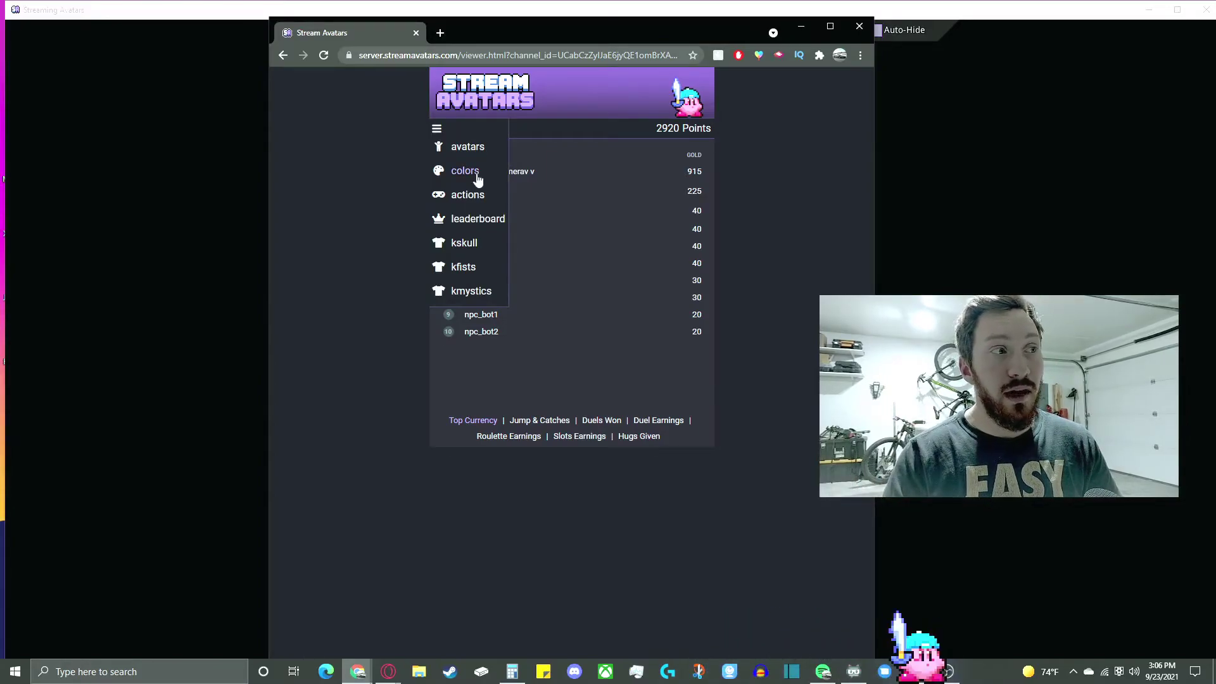
click(467, 147)
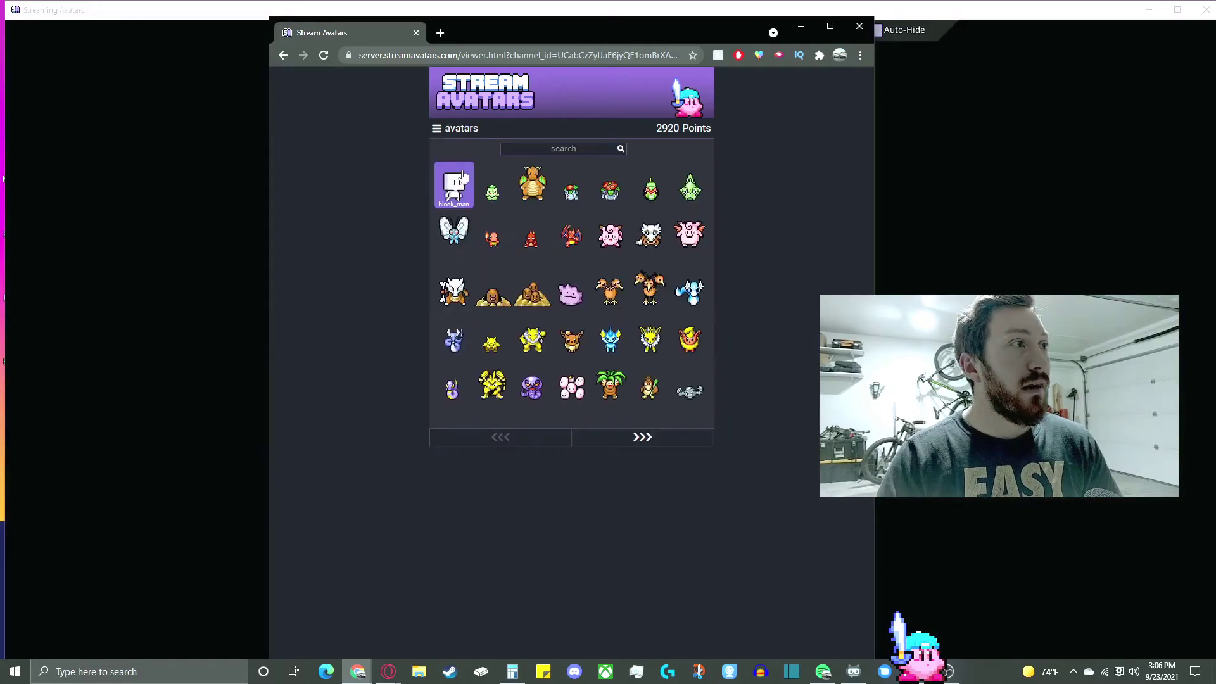
click(437, 128)
click(464, 171)
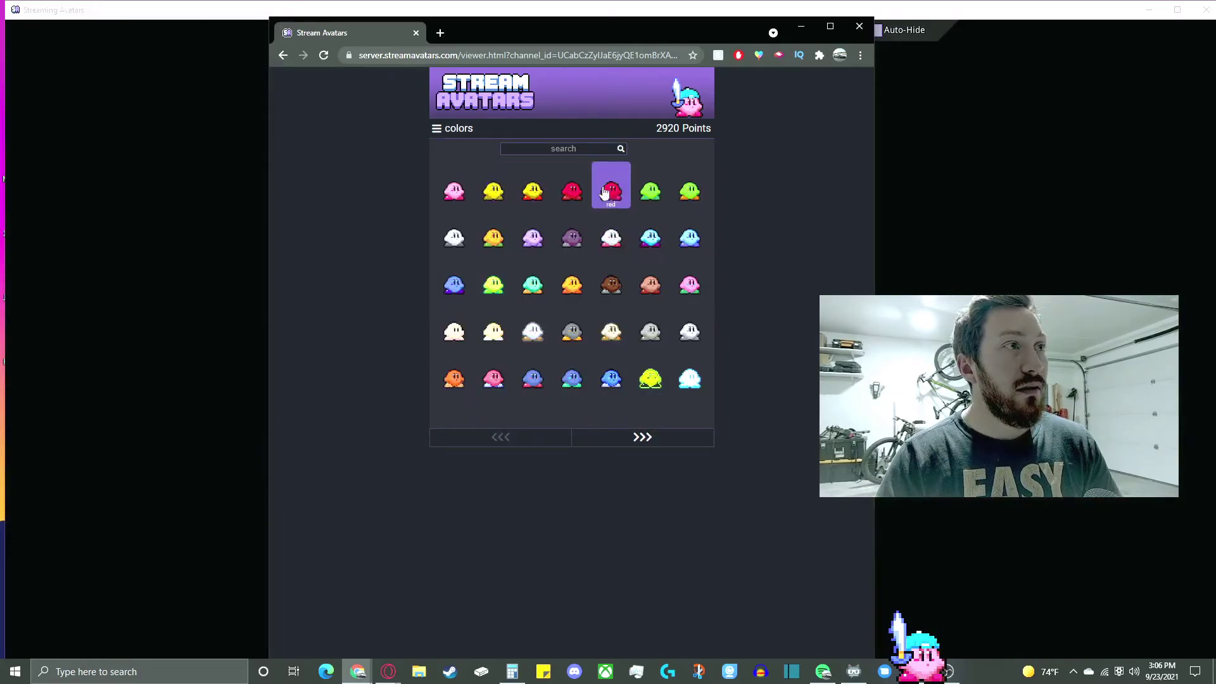
Step: Make the avatar perform the fire action from the viewer page's actions section
click(438, 131)
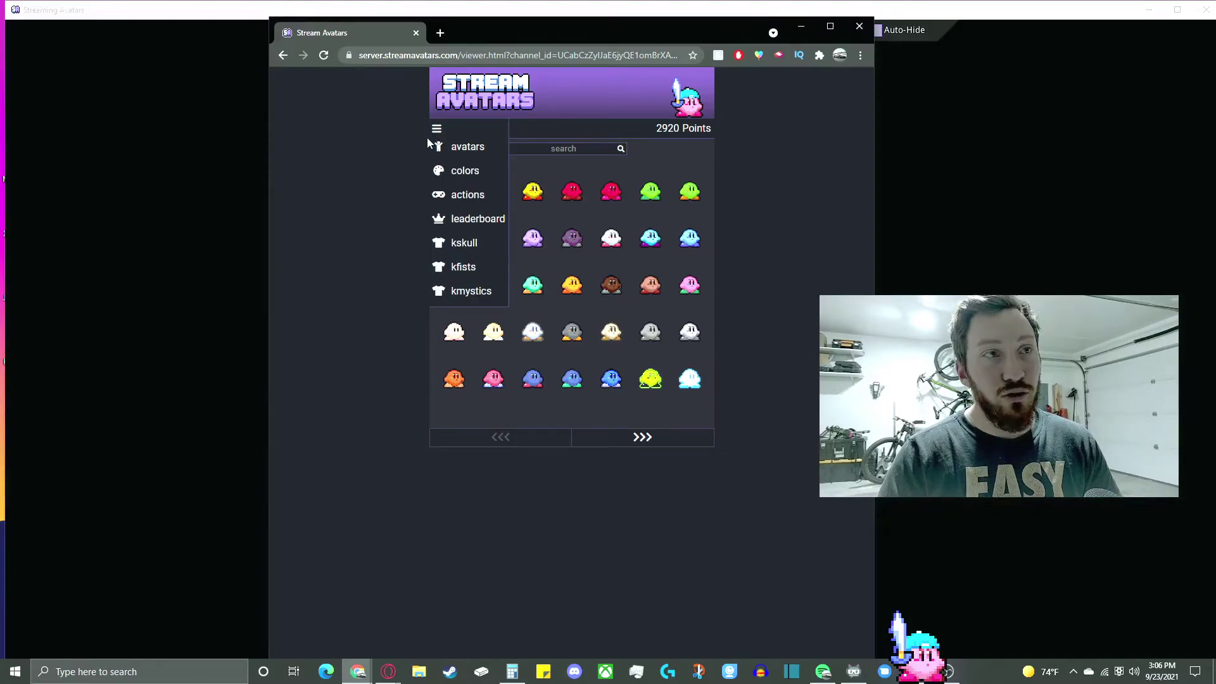
click(467, 198)
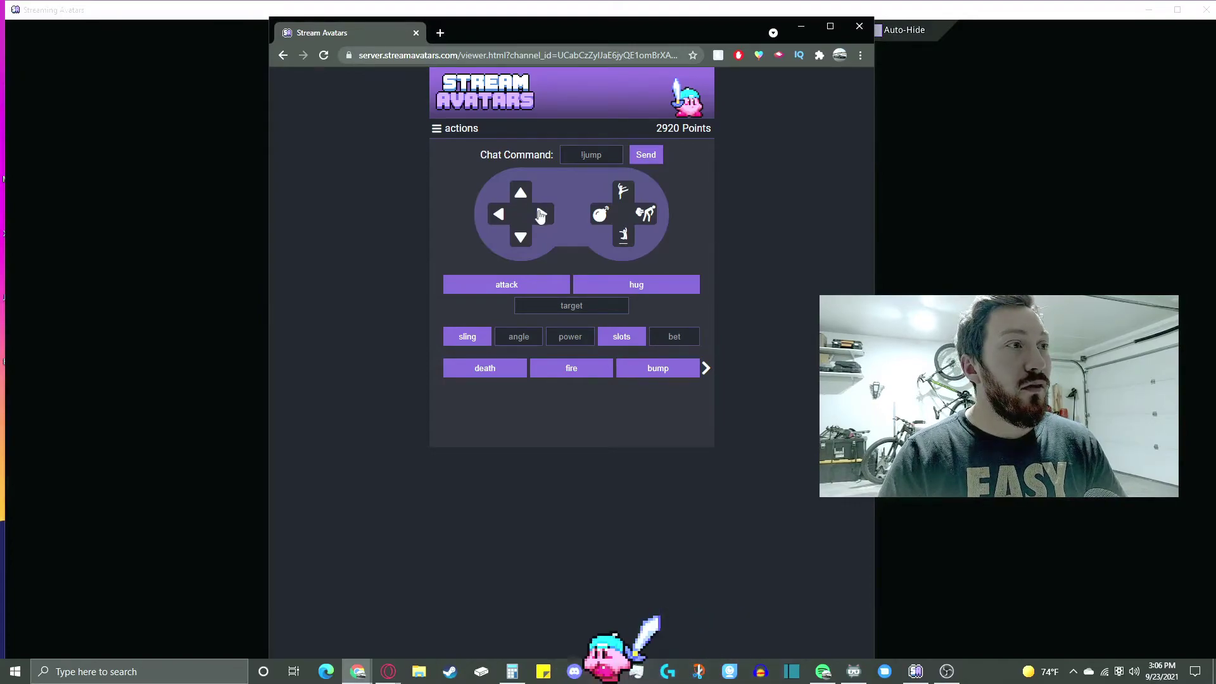
click(565, 373)
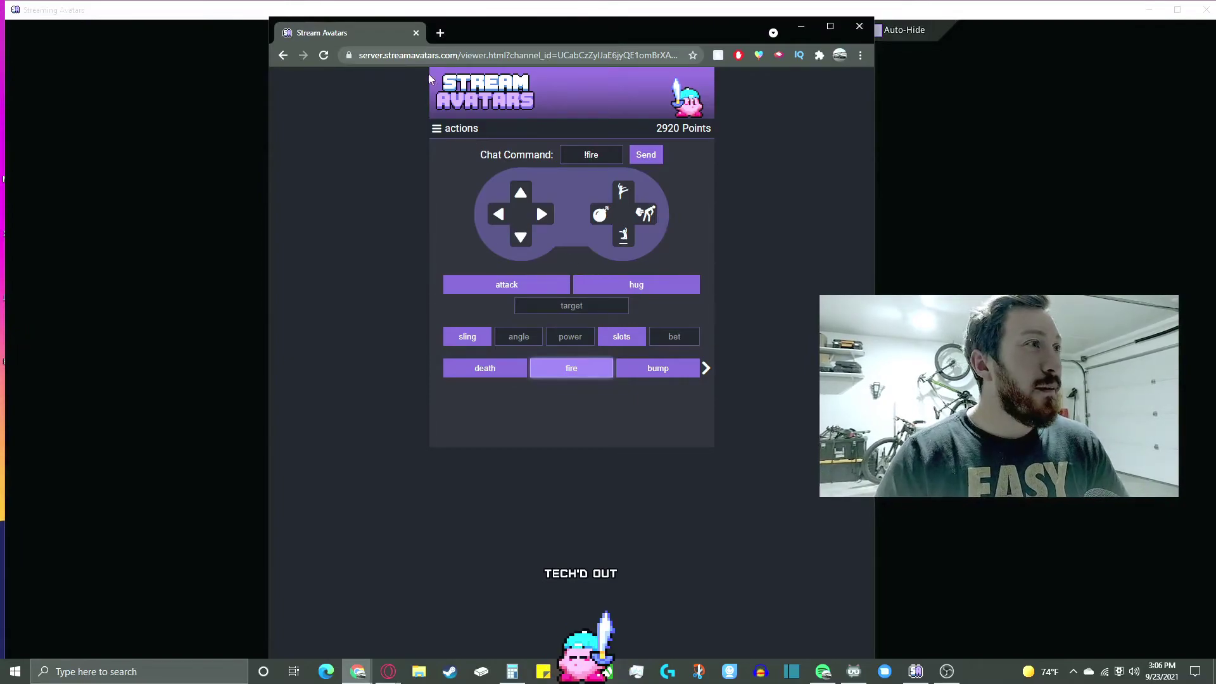
Step: Try the tophat from the kskull gear on the avatar and put the light blue cap back on
click(436, 128)
click(476, 248)
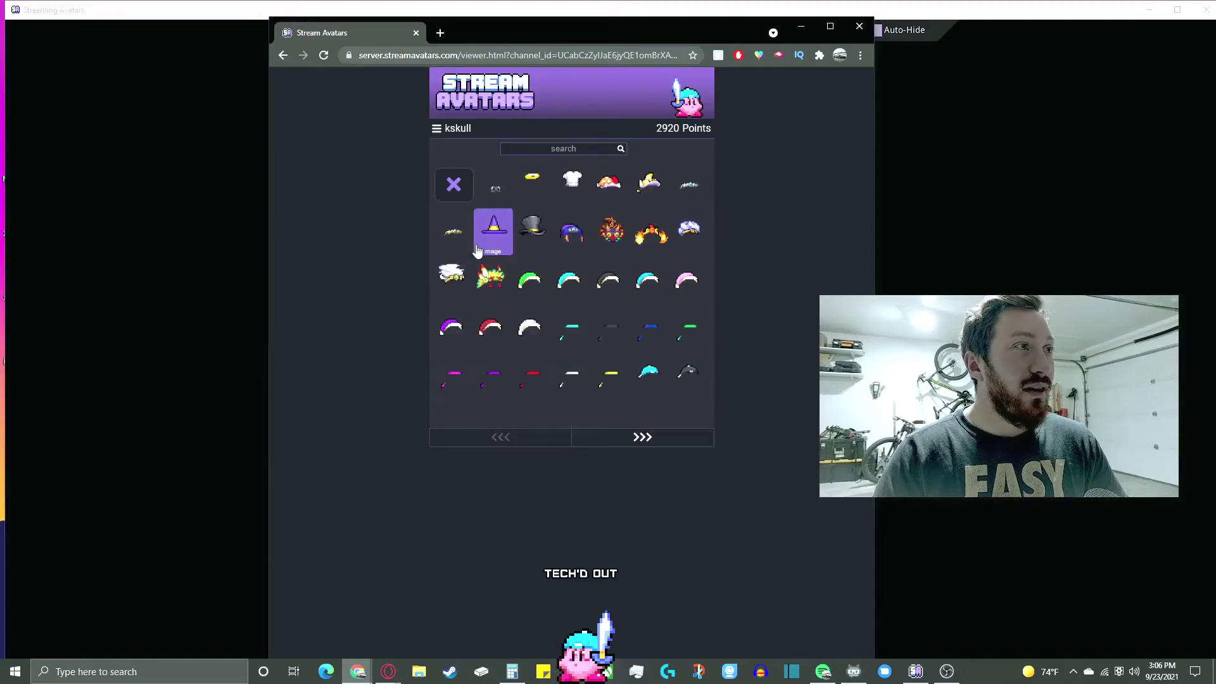
click(535, 232)
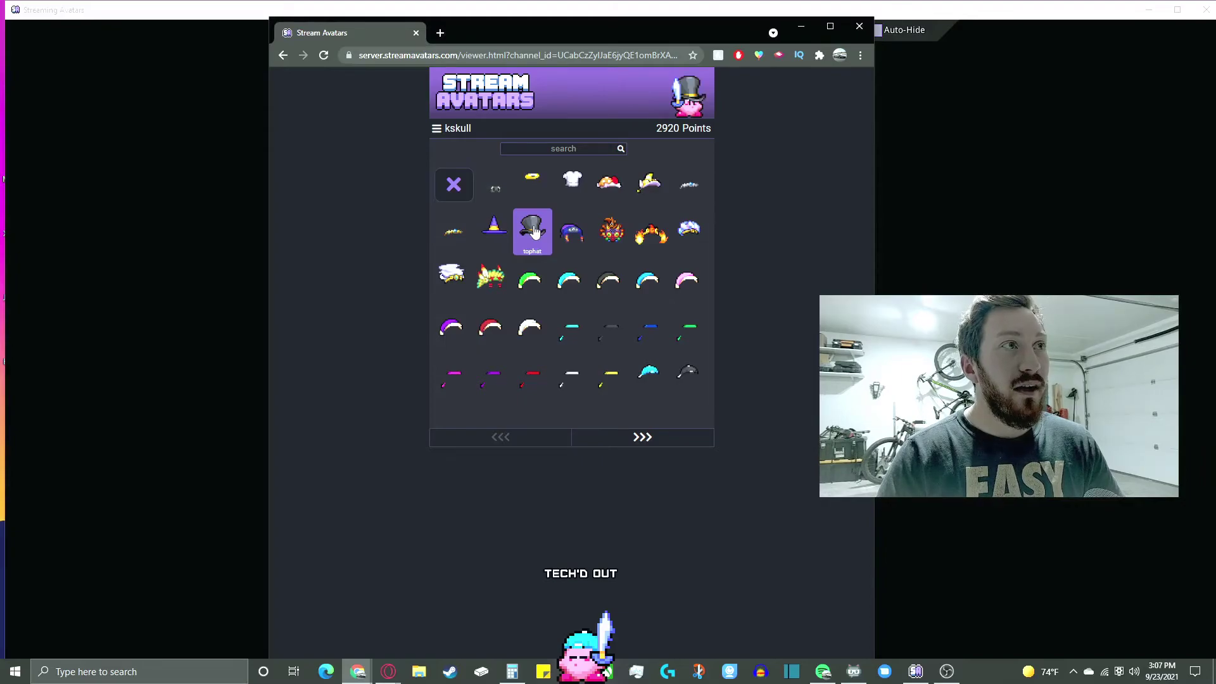
click(650, 374)
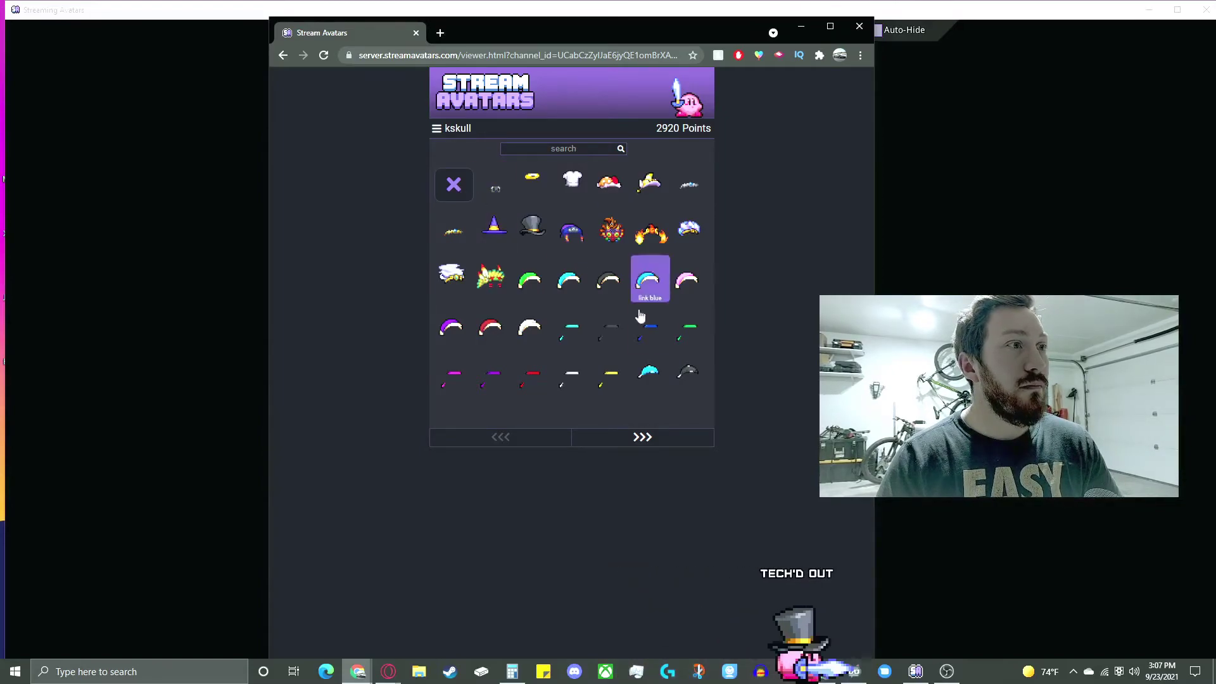
Step: Look through the kfists gear and equip the avatar with the winged egg from the kmystics gear
click(436, 127)
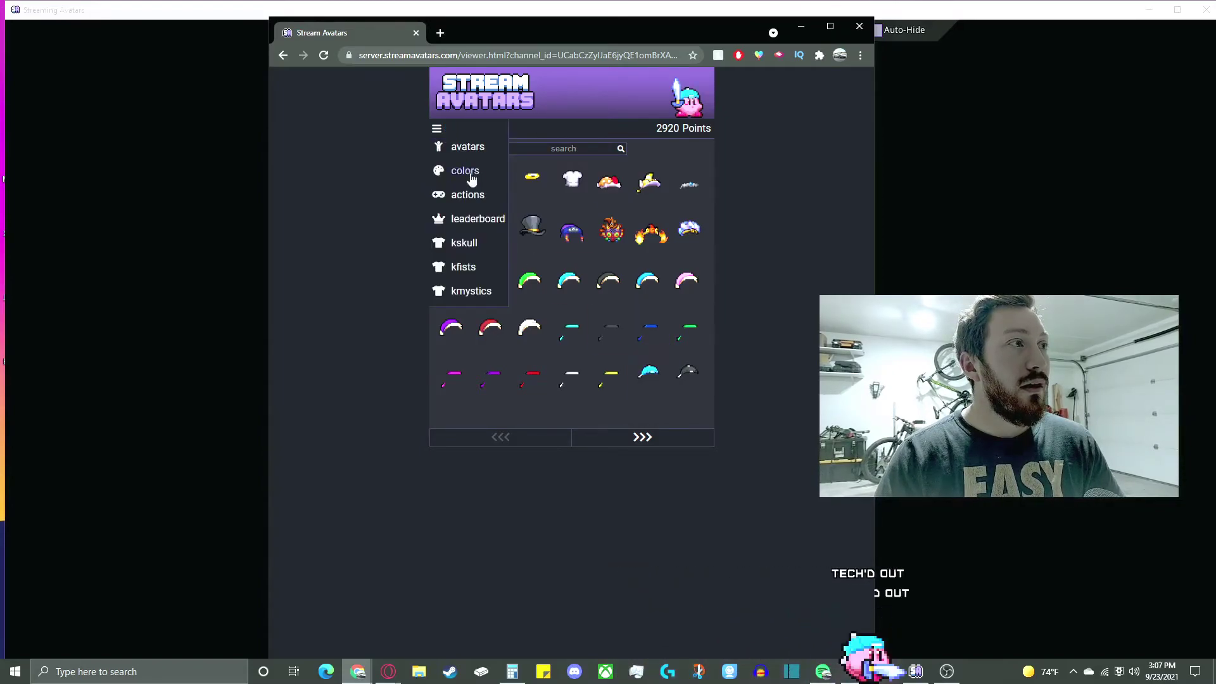
click(459, 264)
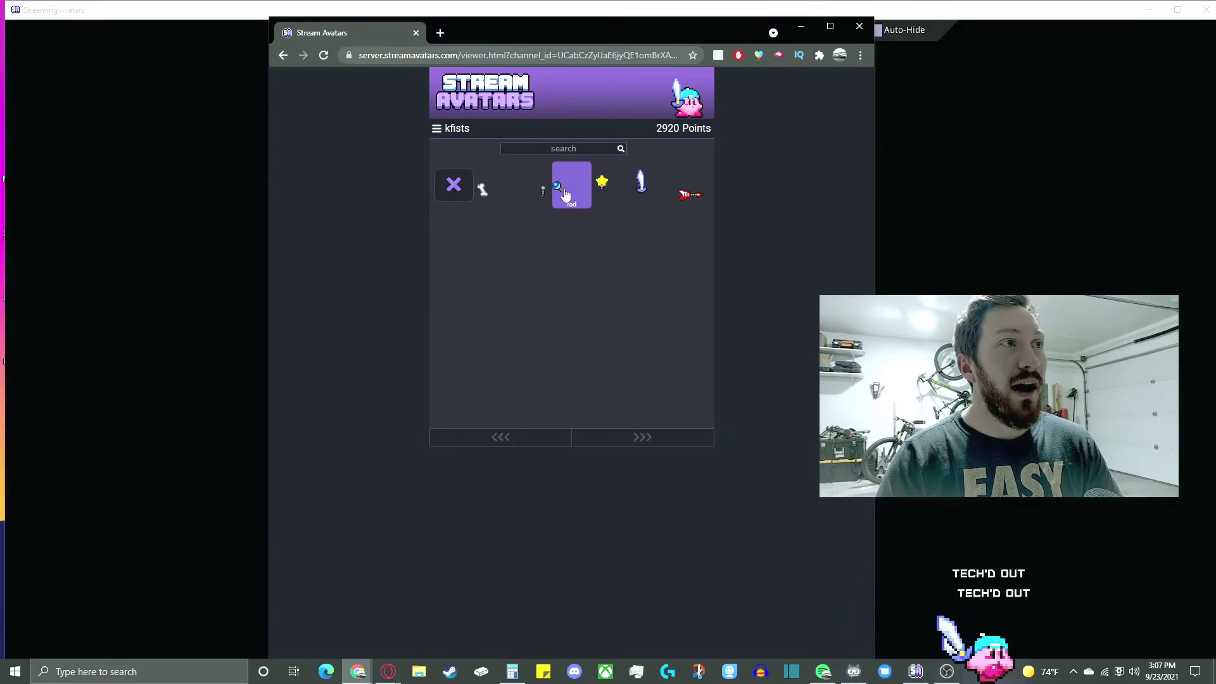
click(436, 127)
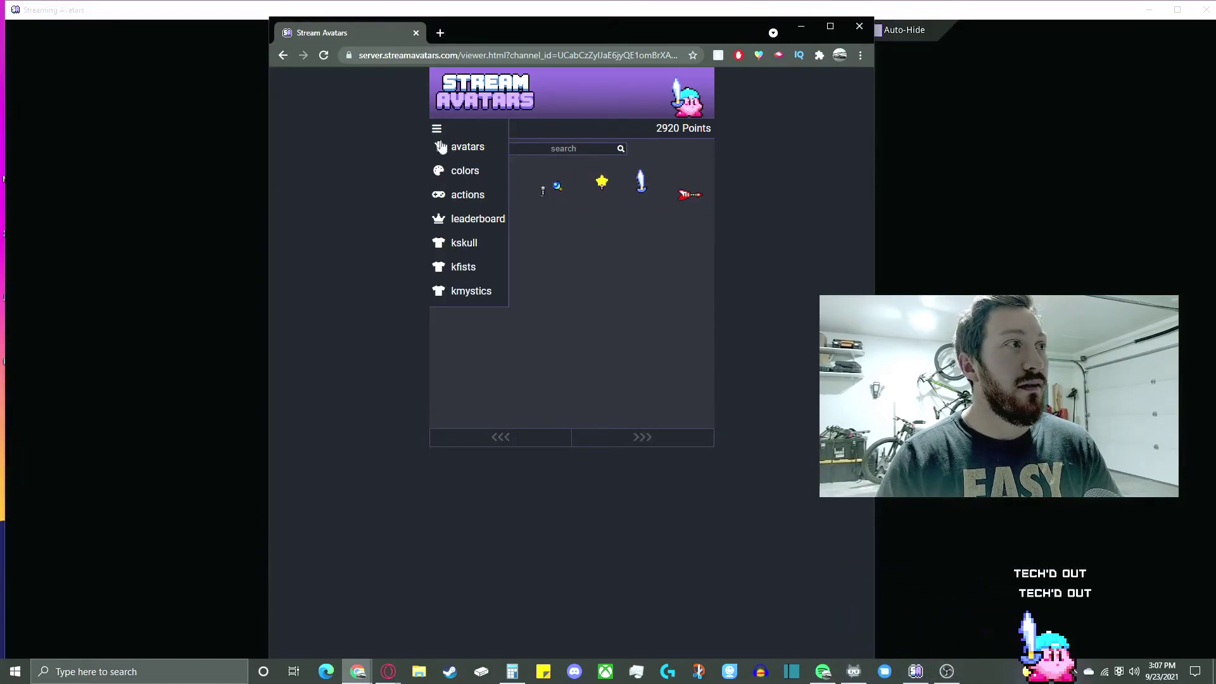
click(469, 291)
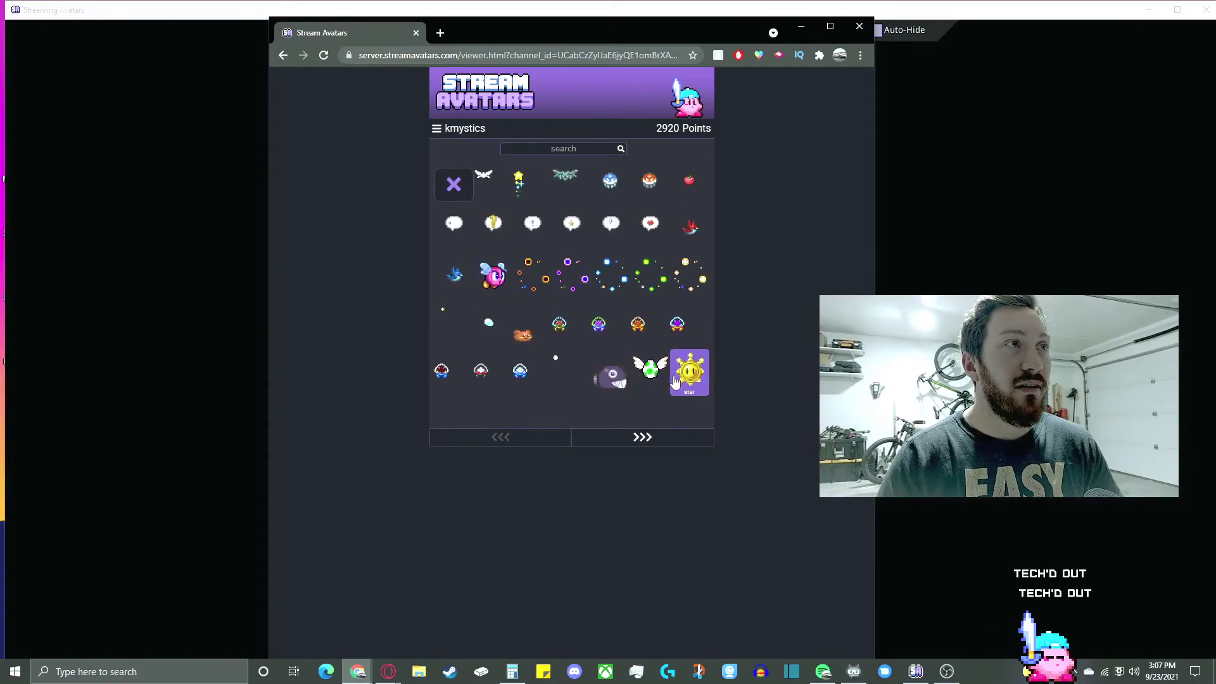
click(651, 375)
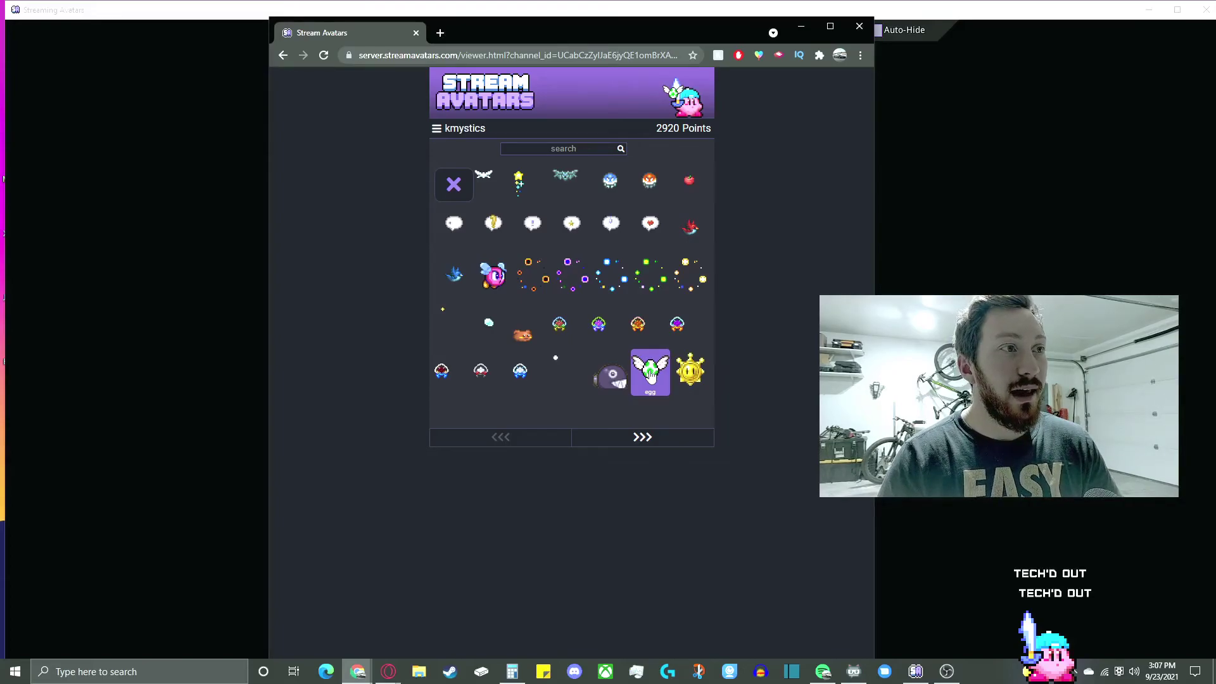
Step: Revisit the avatars list and the kmystics gear on the viewer page
click(437, 128)
click(461, 151)
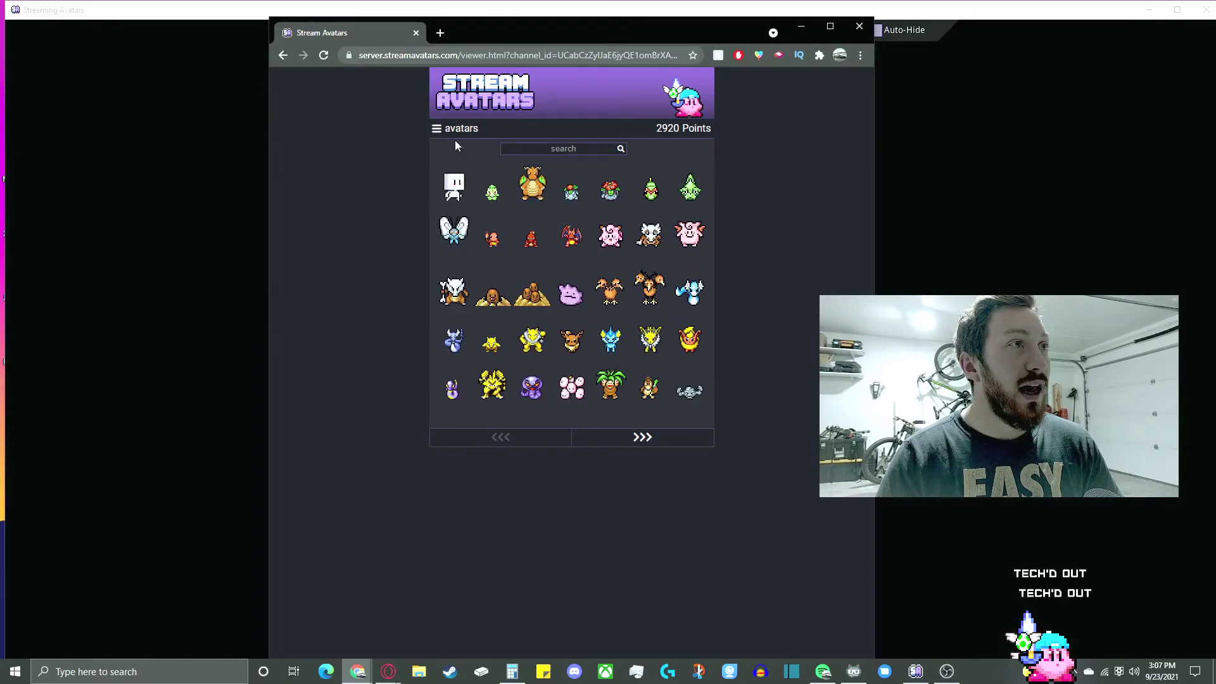
click(480, 290)
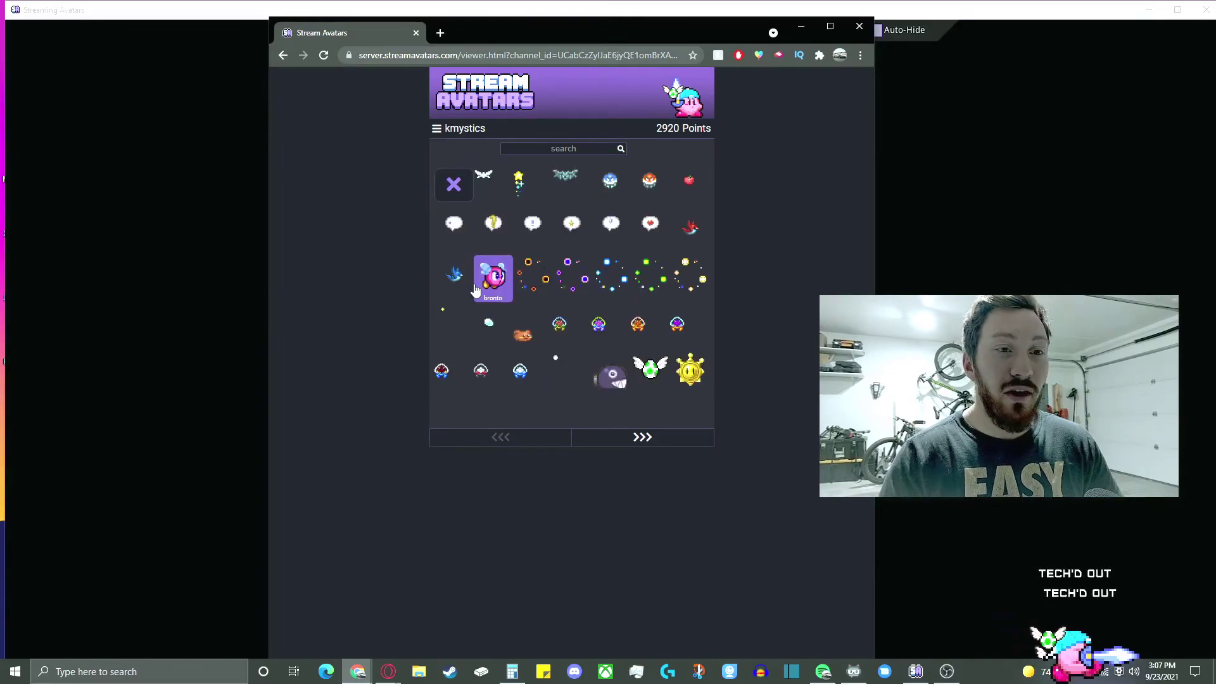